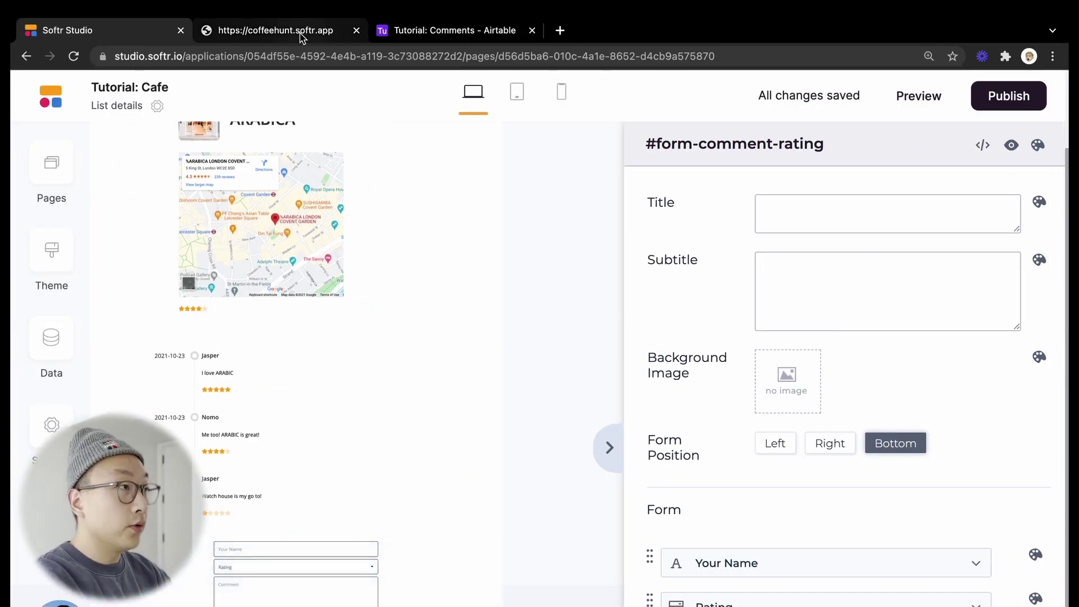
Step: On the live Coffee Hunt site, open ARABICA's page and scroll through its comments and star ratings
click(302, 37)
click(169, 313)
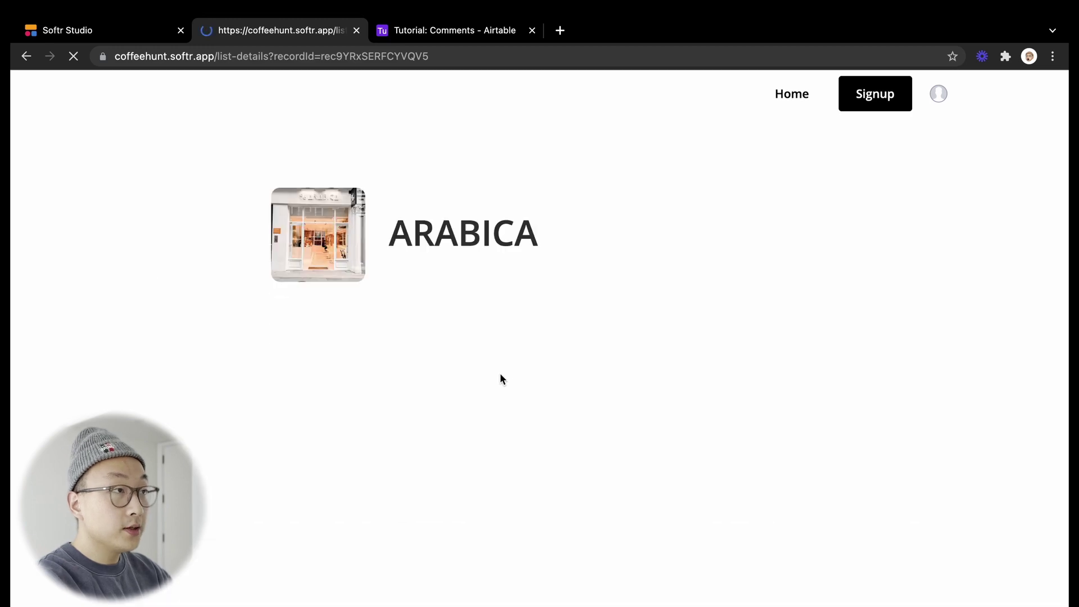
scroll(502, 377, down, 10)
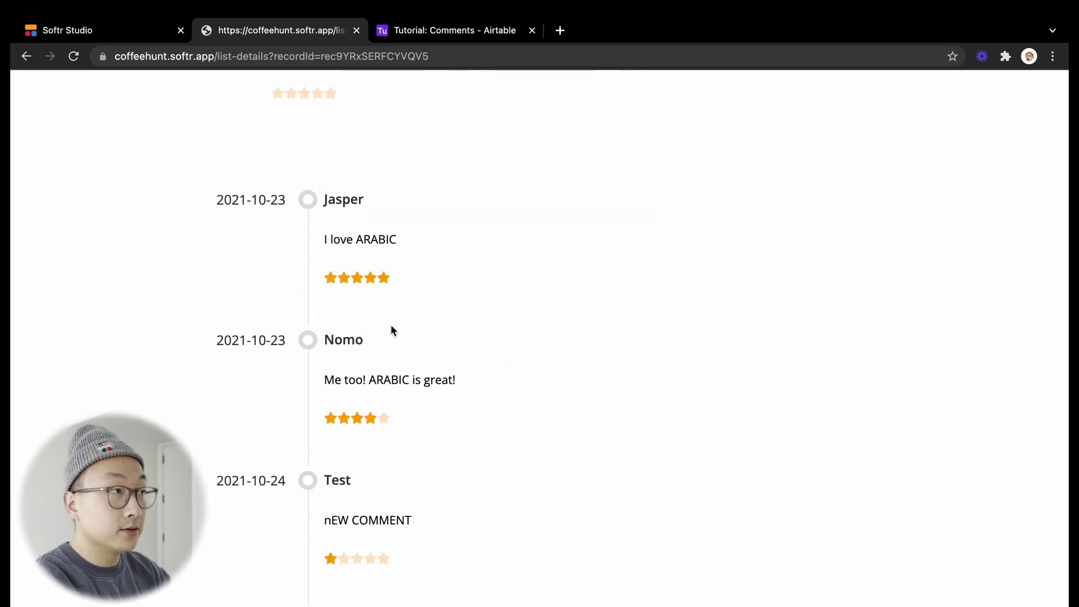
scroll(392, 327, up, 15)
click(792, 94)
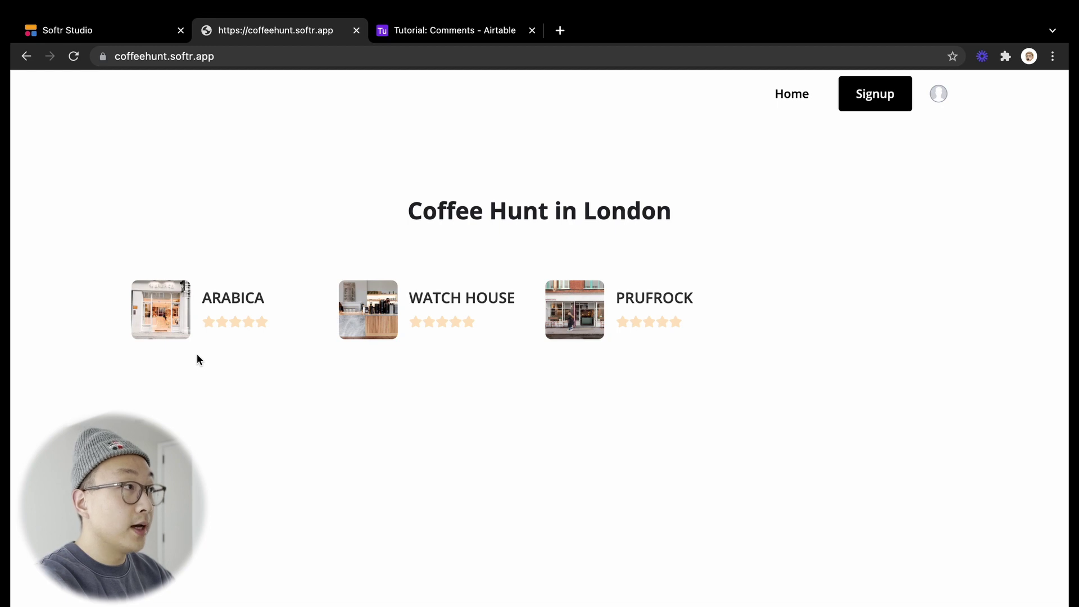
click(173, 322)
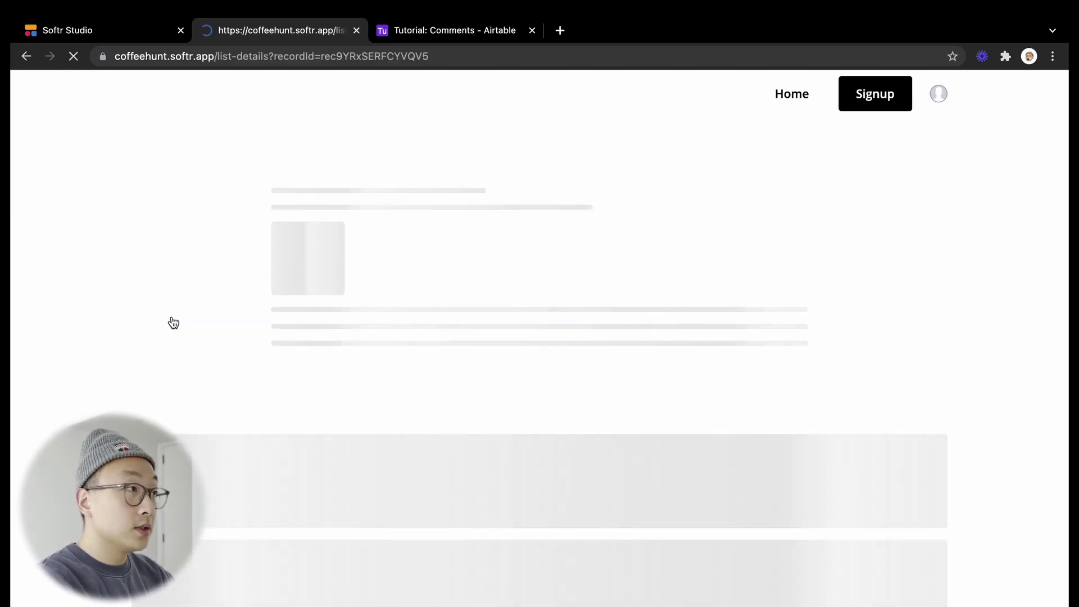
scroll(377, 504, down, 15)
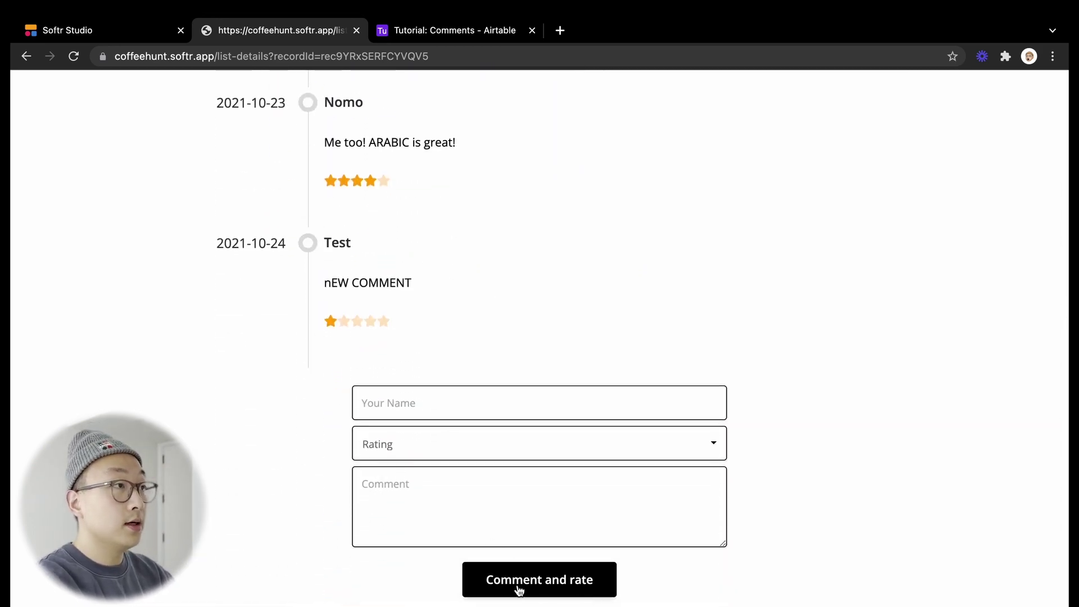
scroll(515, 443, up, 15)
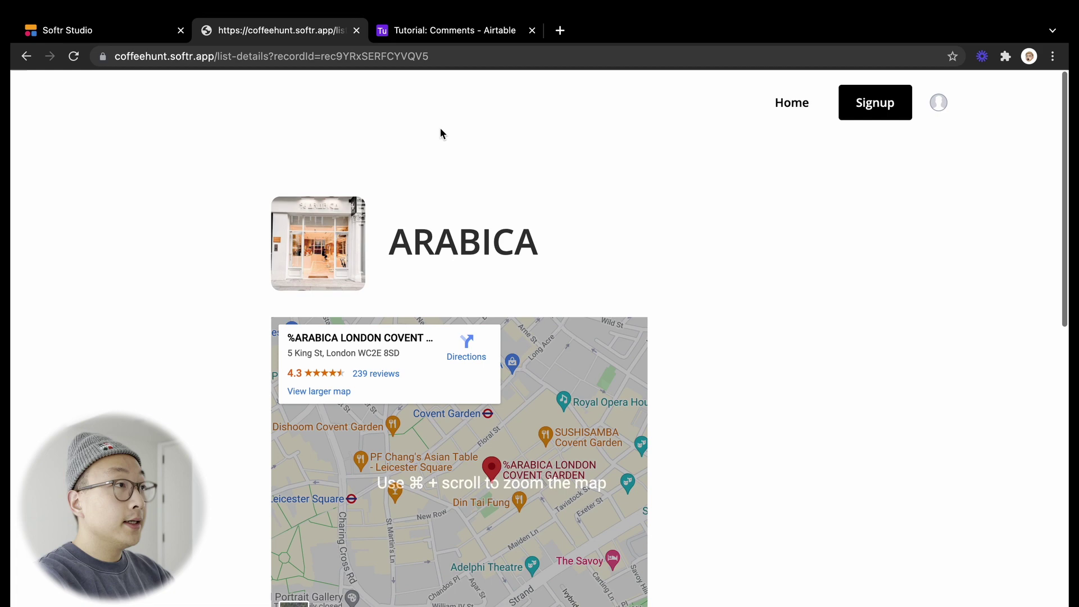
Step: In Airtable, compare the Cafe and Comments tables, ending on Cafe with Overall Rating empty
click(425, 30)
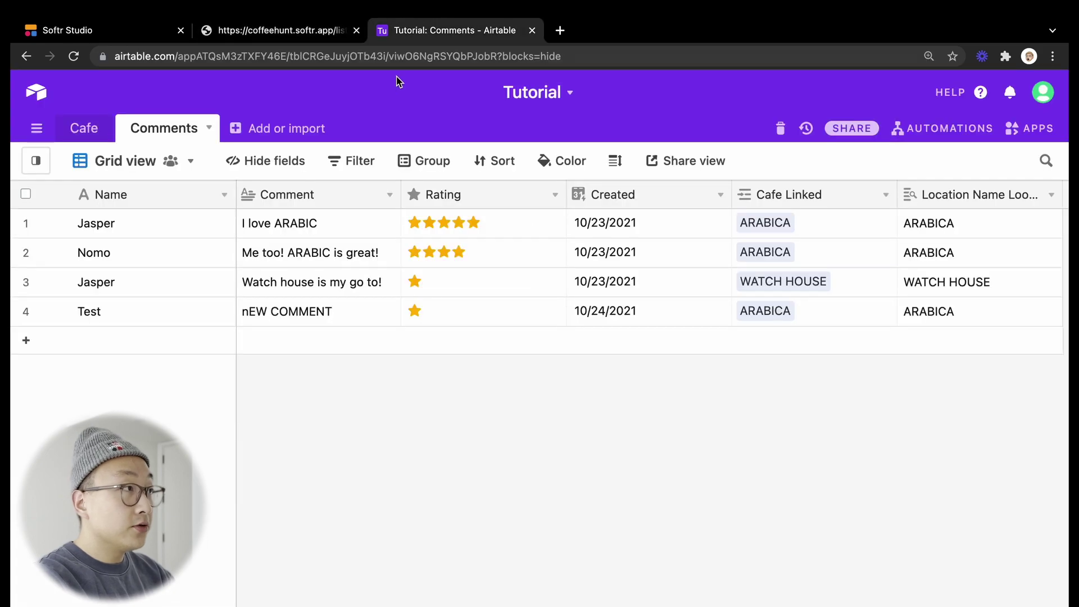
click(84, 128)
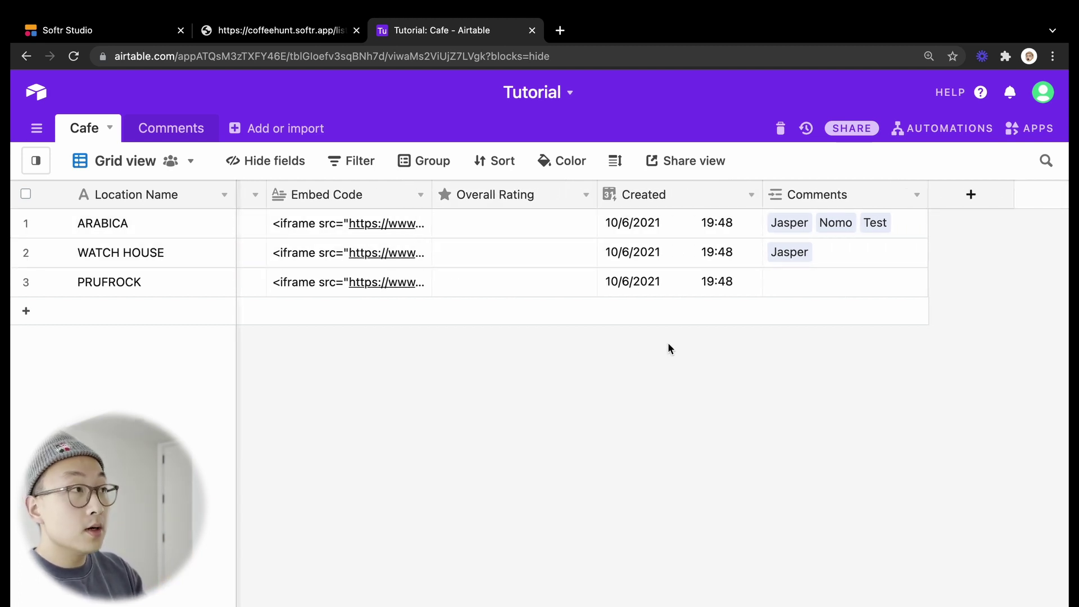
click(170, 128)
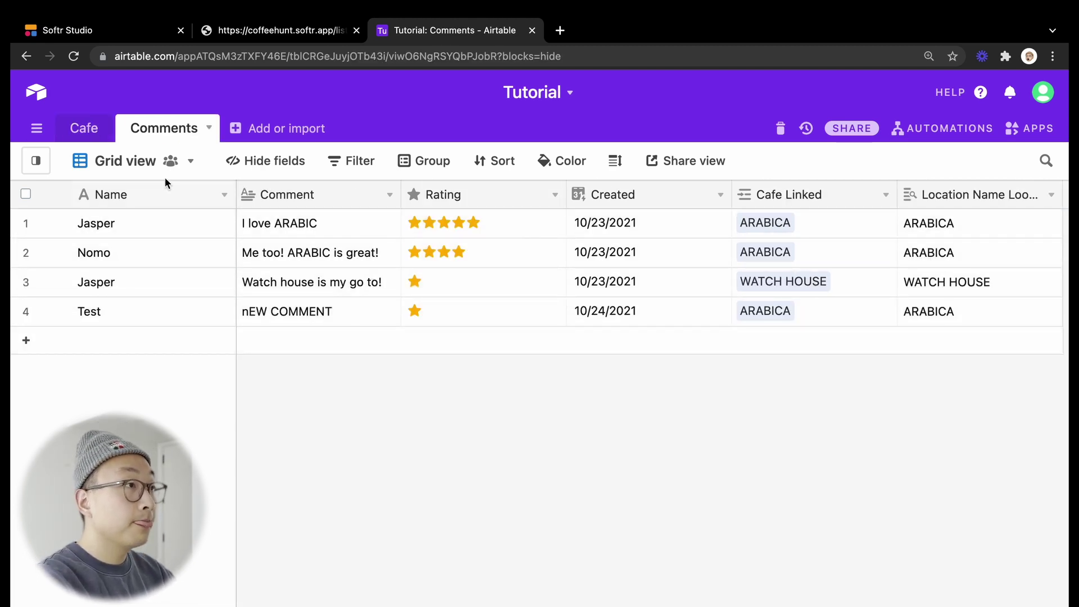
click(79, 130)
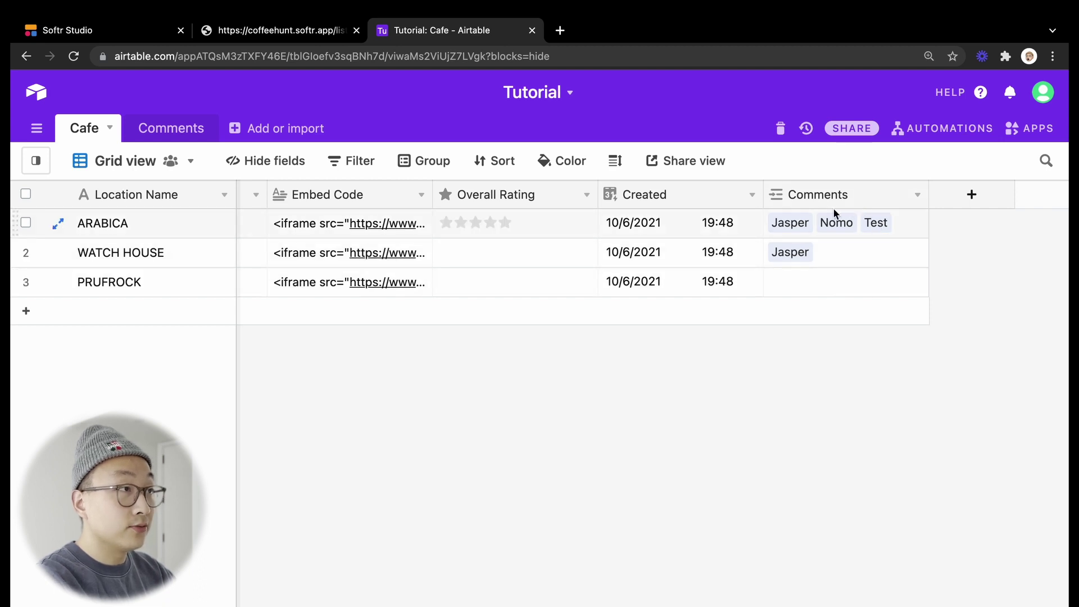
Step: Add a Rating (from Comments) lookup field to Cafe, showing 5, 4, 1 for ARABICA and 1 for WATCH HOUSE
right_click(823, 193)
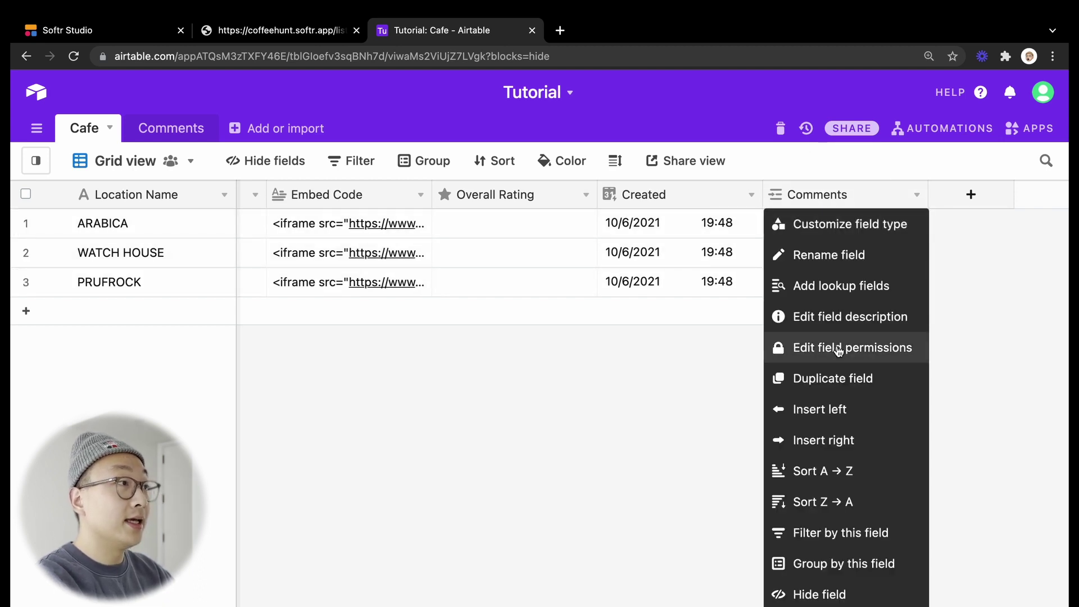
click(843, 293)
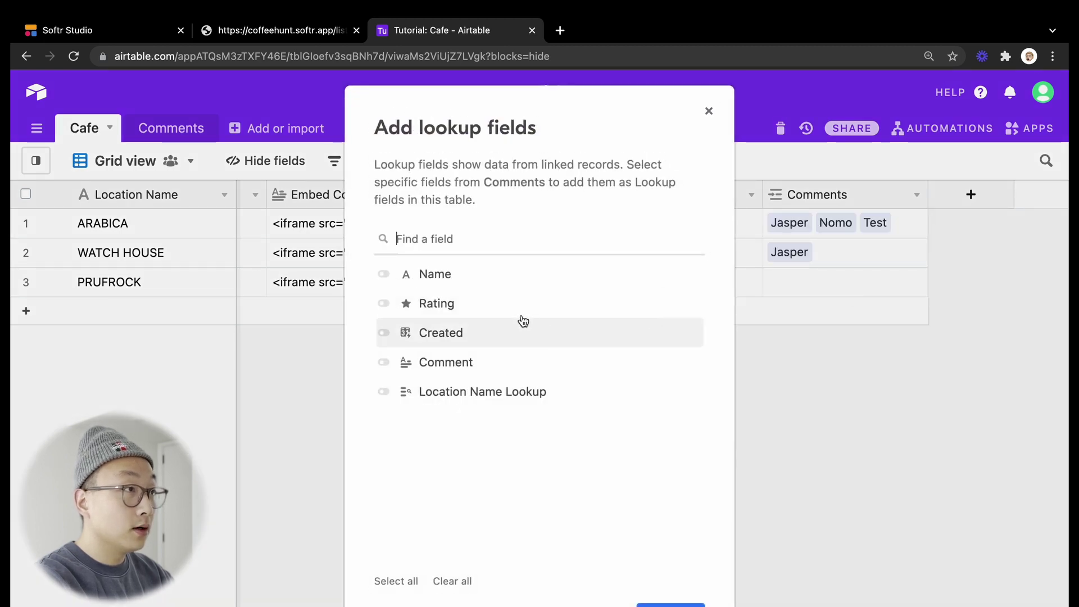
click(386, 304)
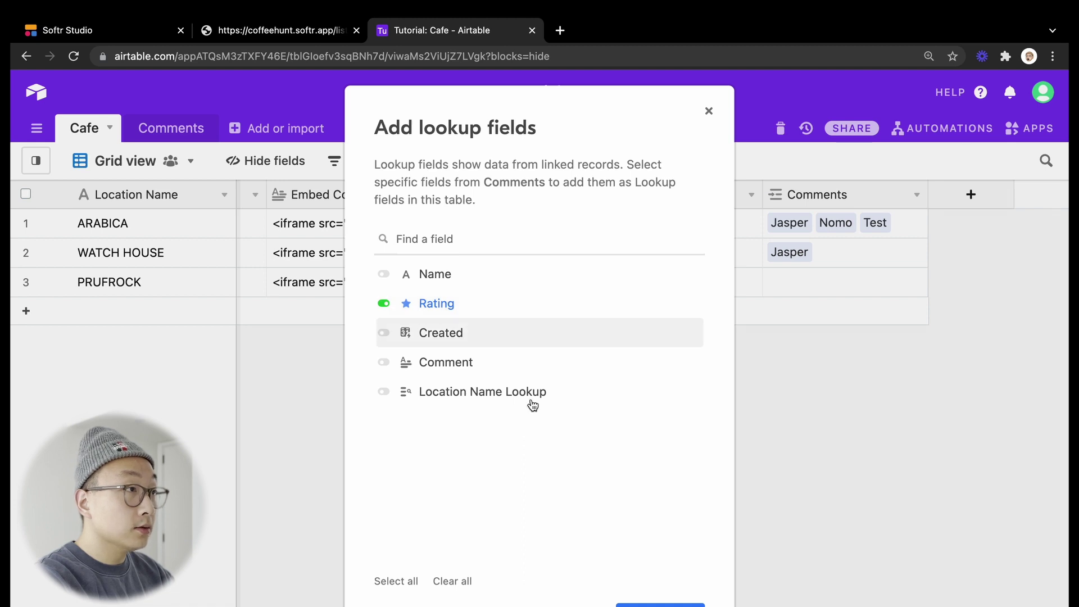
click(660, 605)
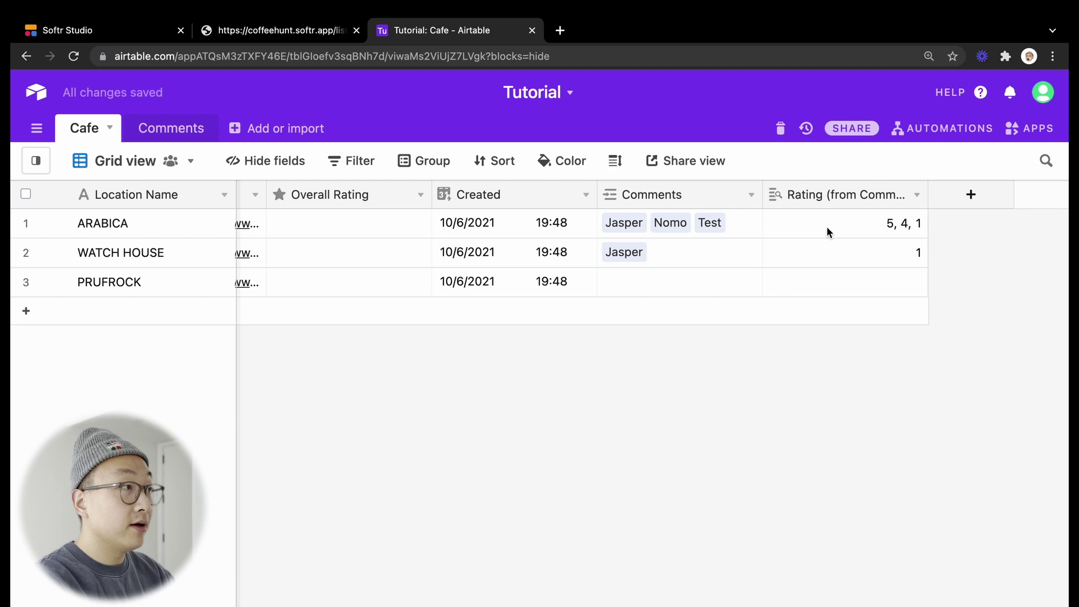
click(885, 222)
click(880, 253)
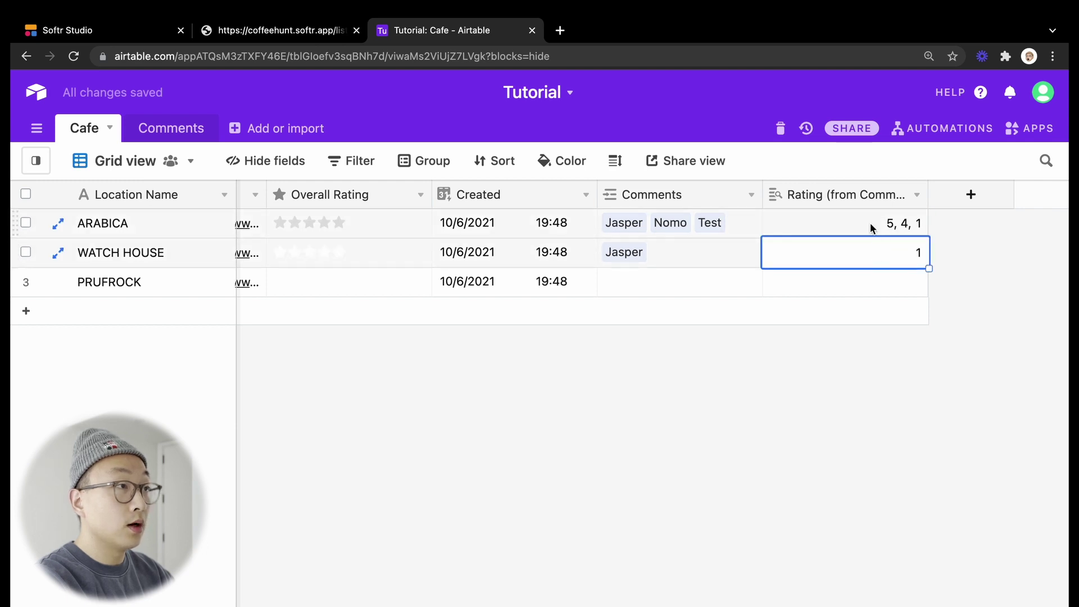
key(Up)
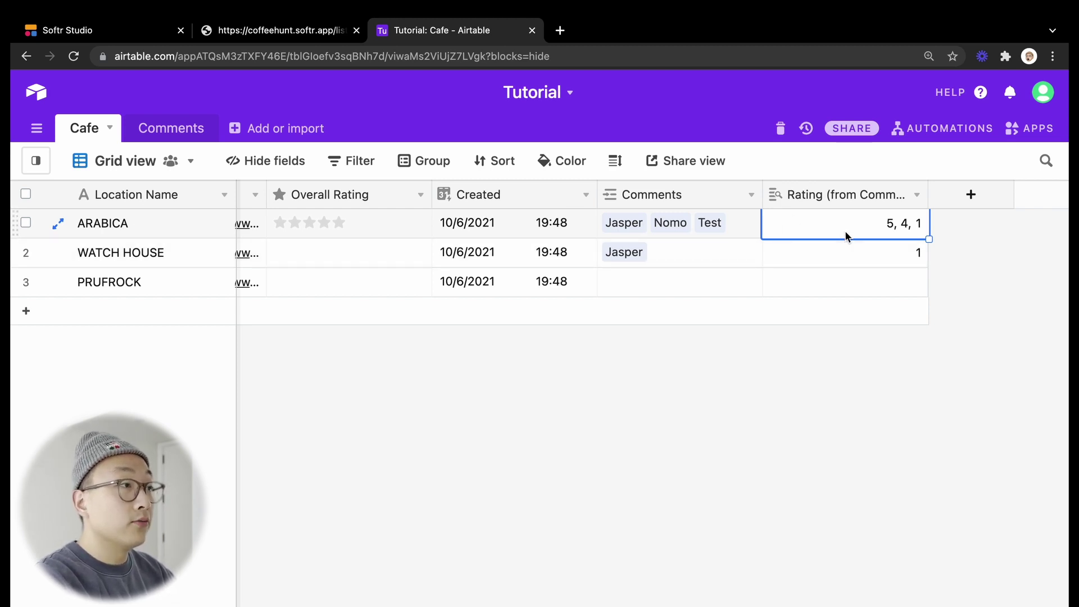
Step: Add a new Cafe field named 'average' of Formula type
click(965, 196)
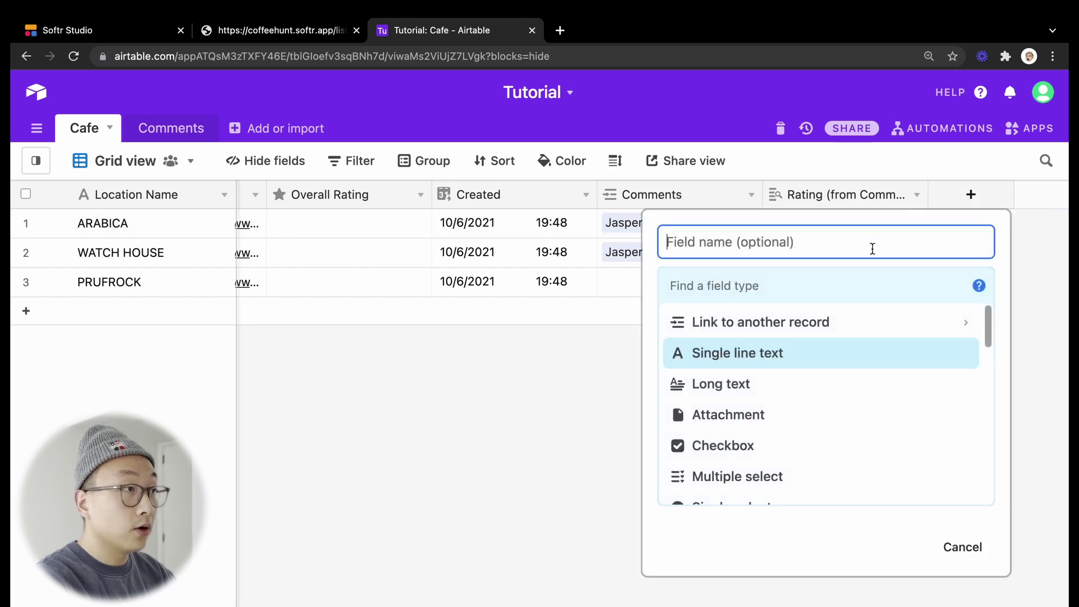
text(average)
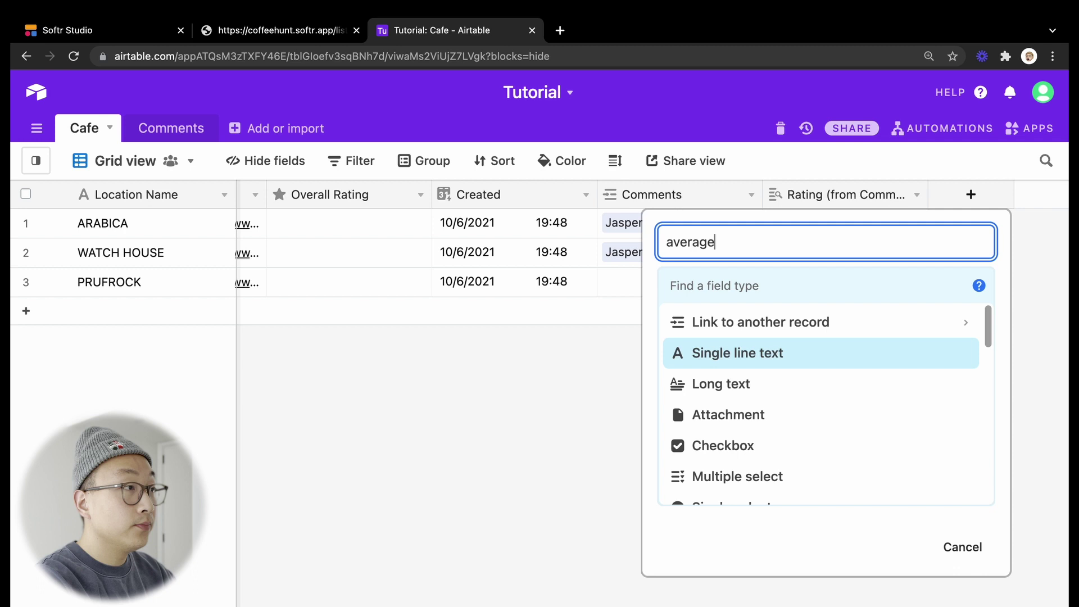
click(802, 282)
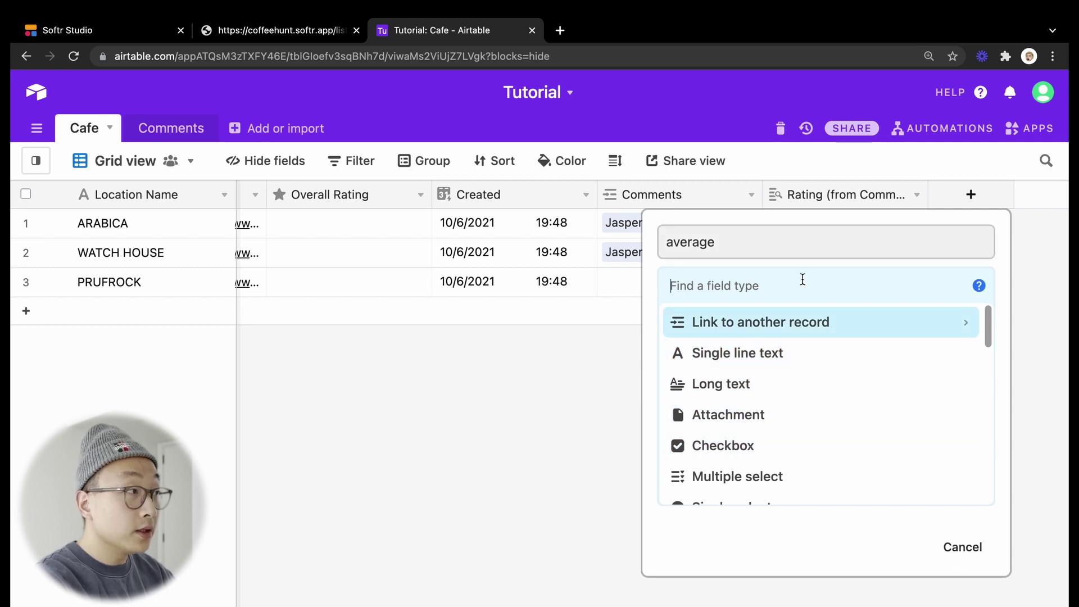
text(fo)
click(772, 328)
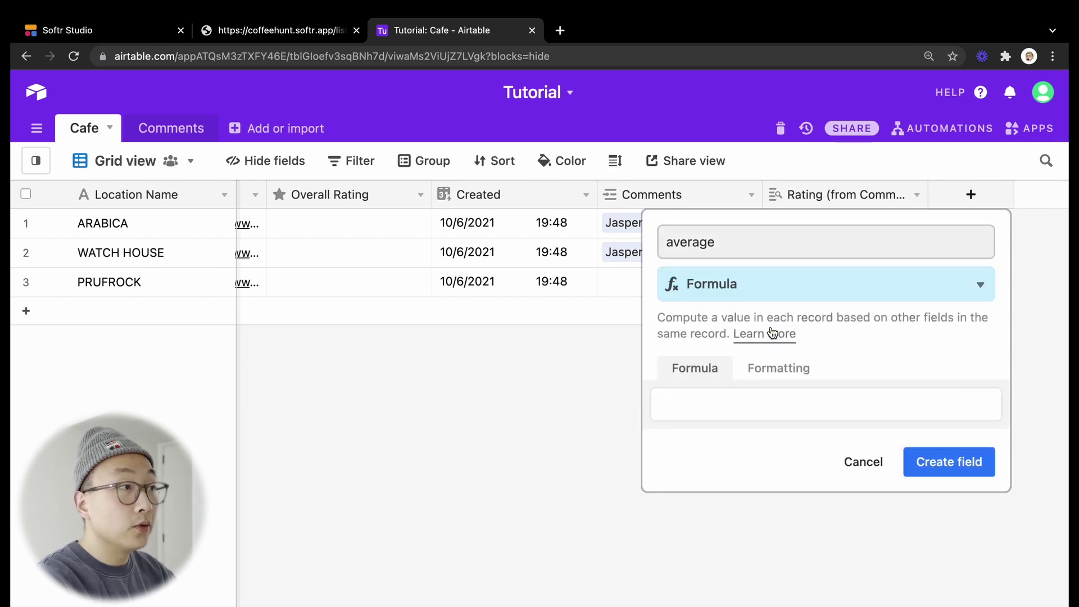
Step: Enter the formula AVERAGE({Rating (from Comments)}) for the average field
click(726, 401)
text(A)
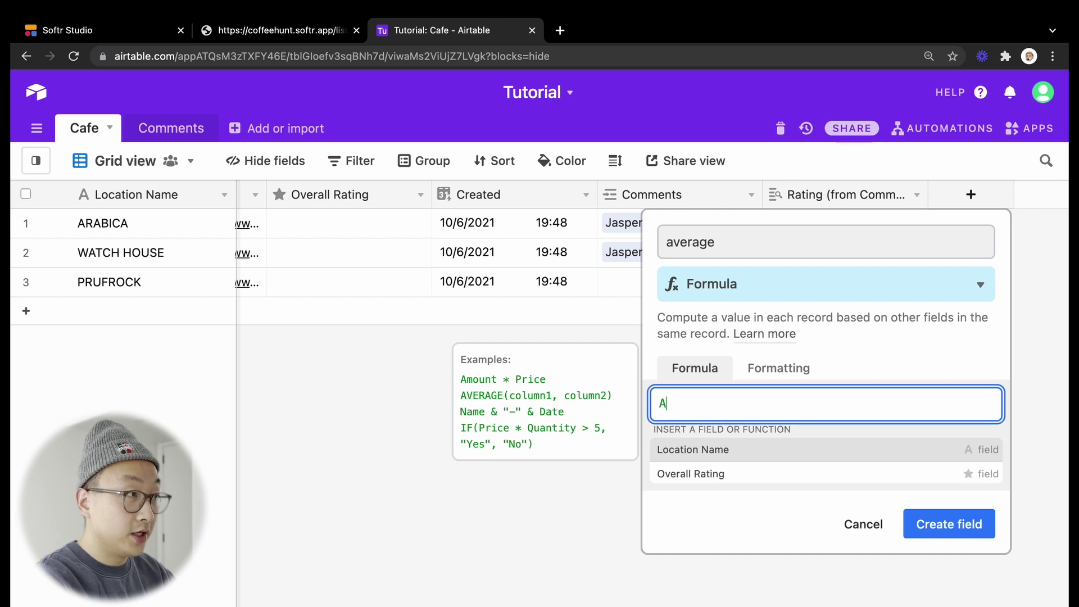
text(VE)
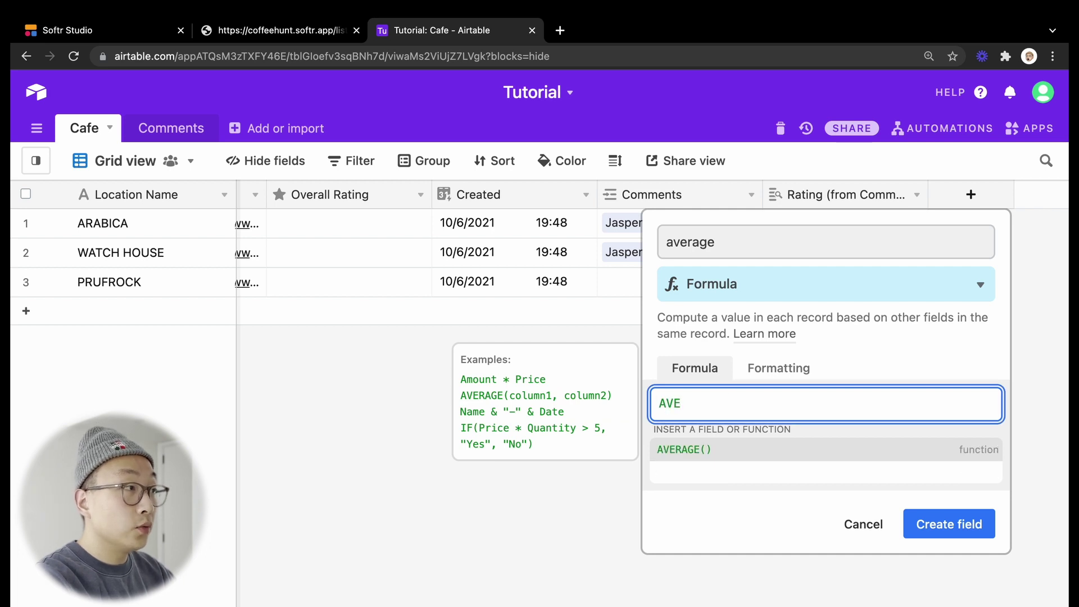
click(717, 450)
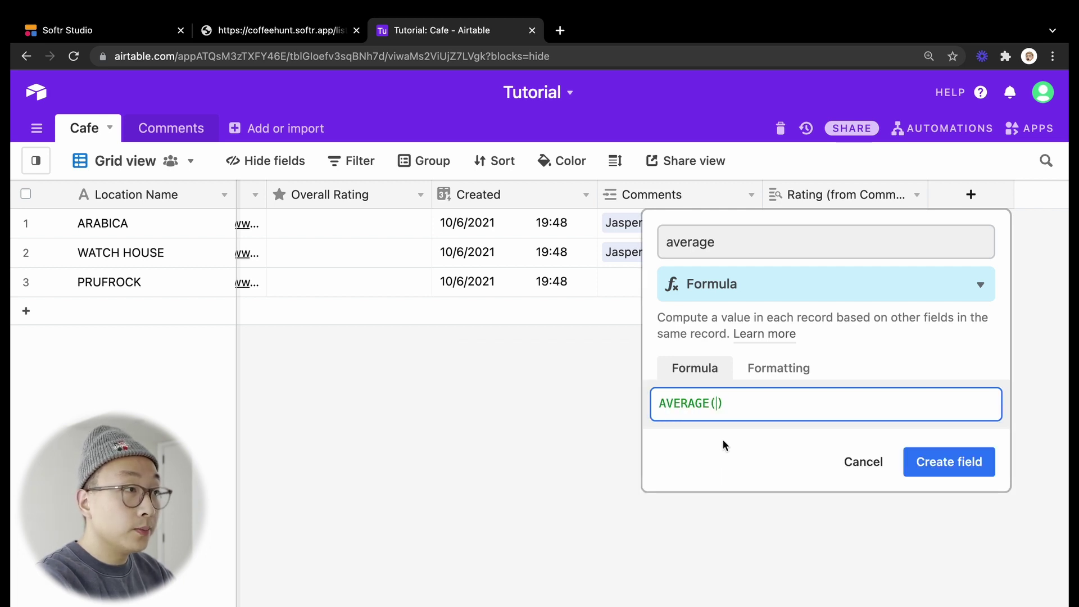
click(718, 404)
scroll(740, 473, down, 5)
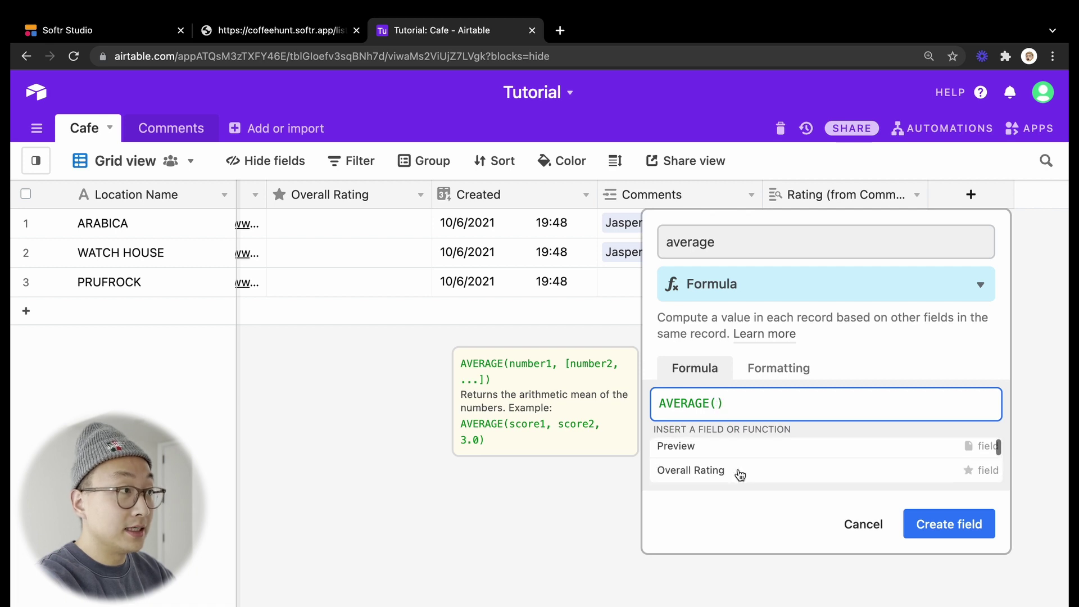
scroll(740, 474, down, 1)
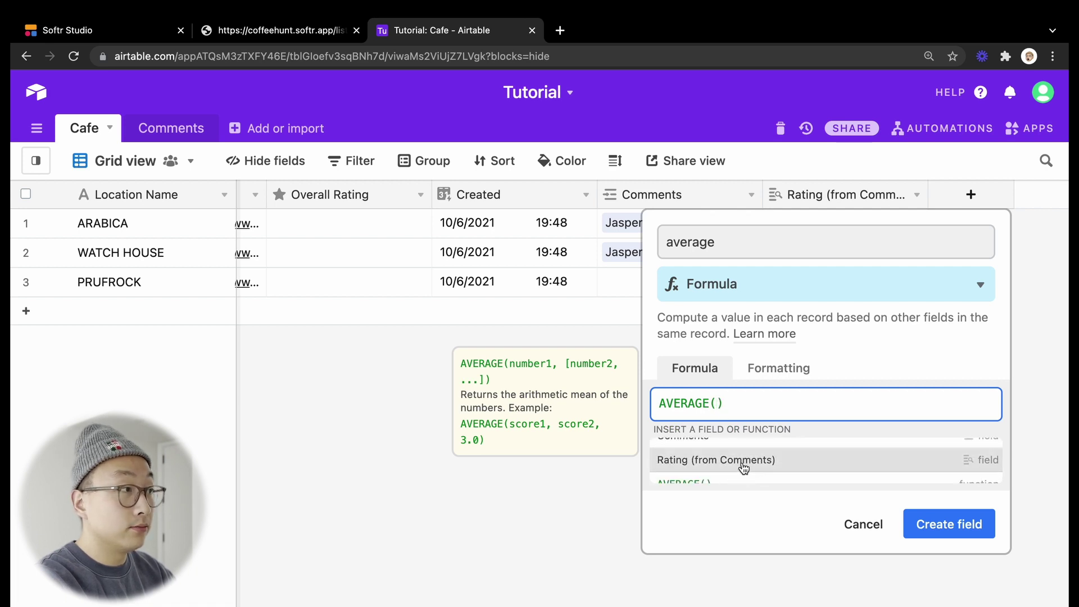
click(755, 462)
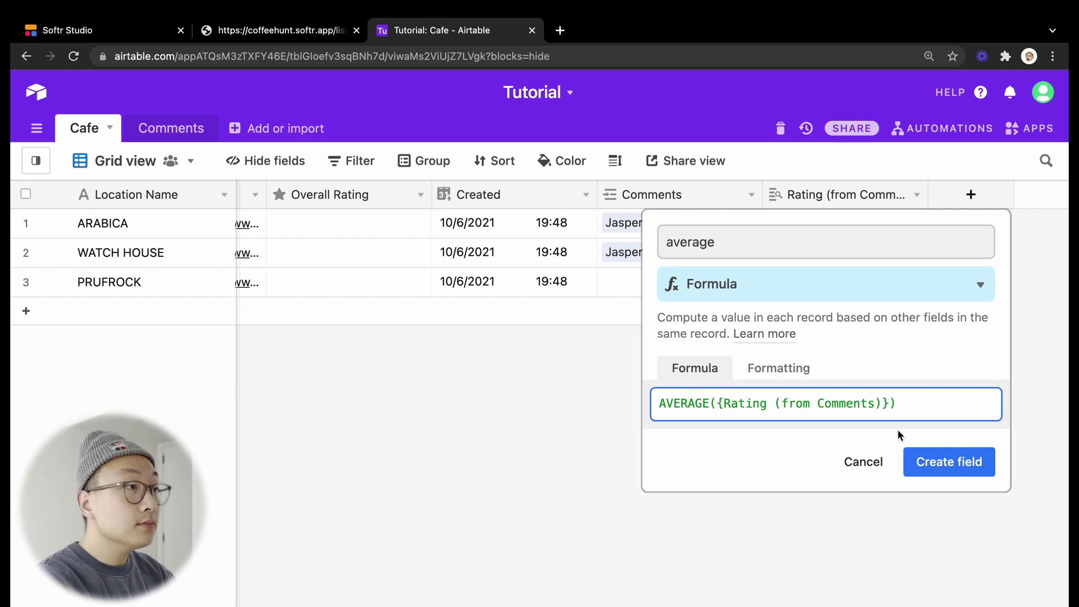
click(928, 458)
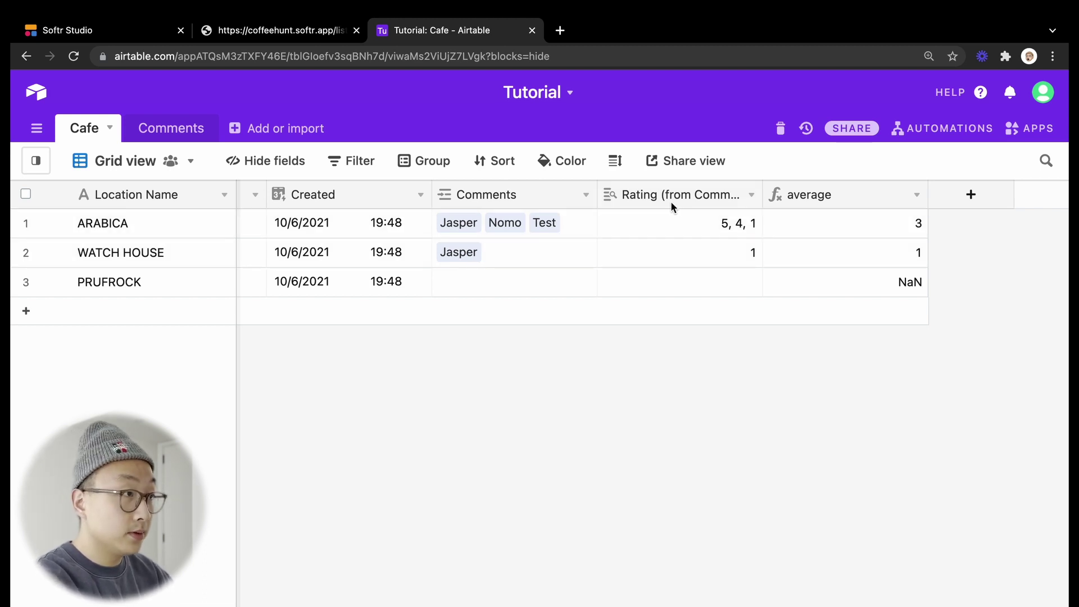
scroll(646, 204, left, 8)
click(596, 198)
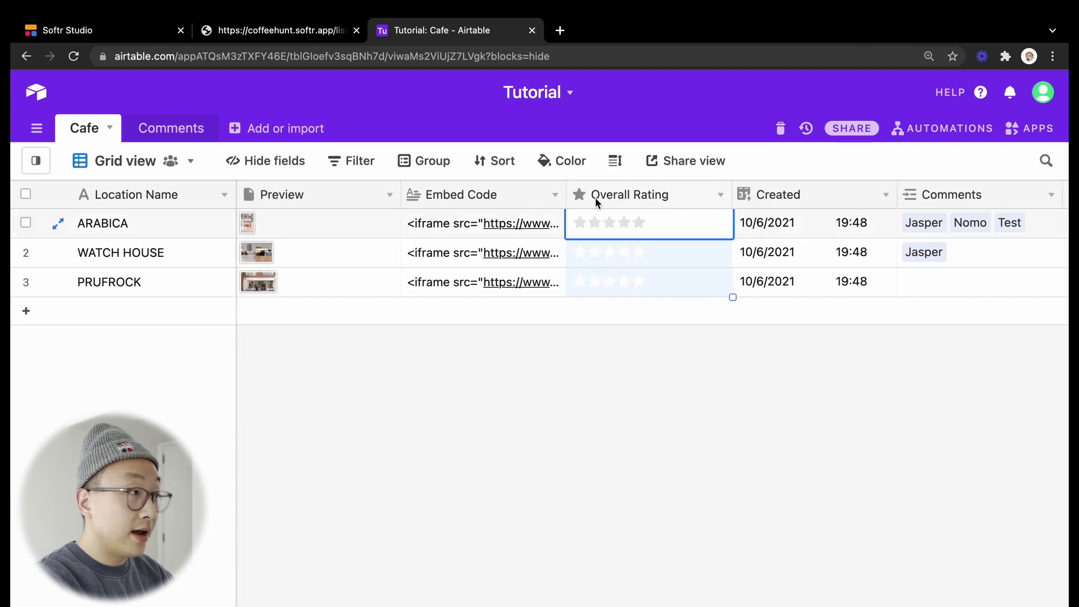
double_click(623, 198)
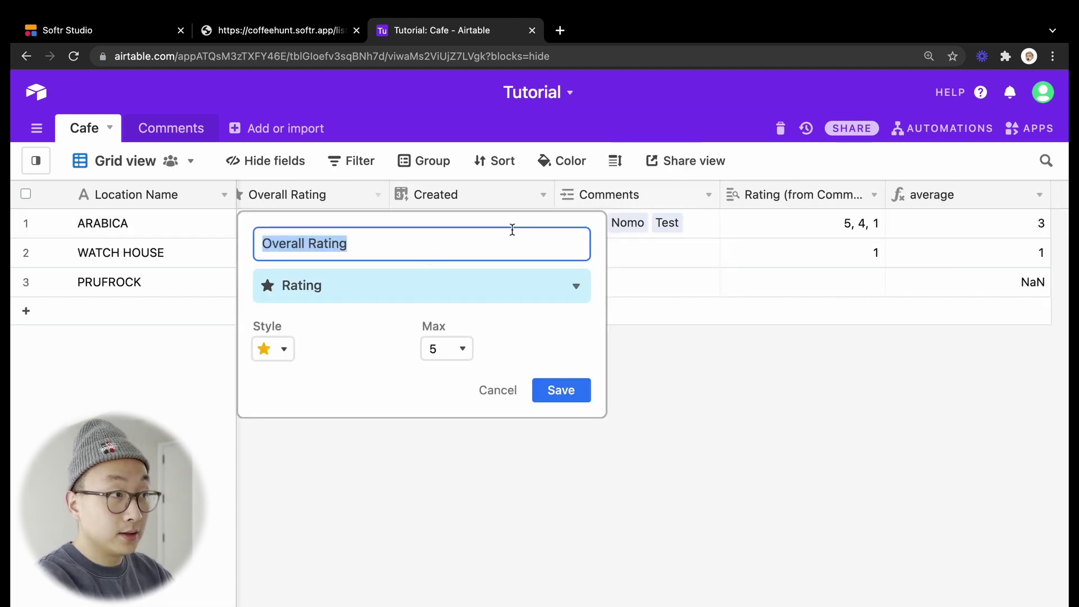
click(561, 390)
scroll(710, 285, right, 3)
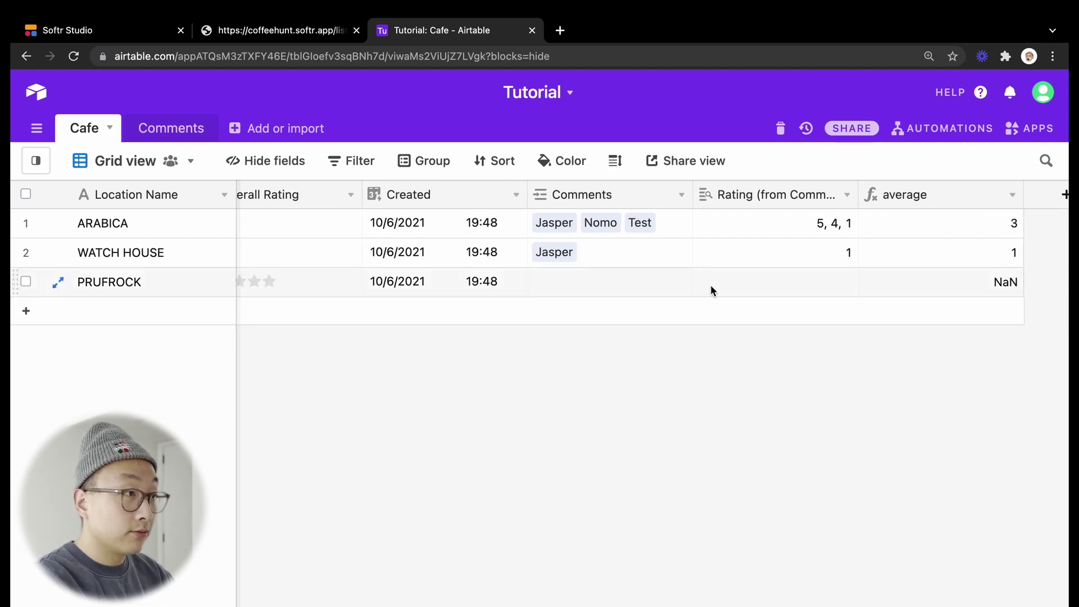
scroll(693, 284, left, 8)
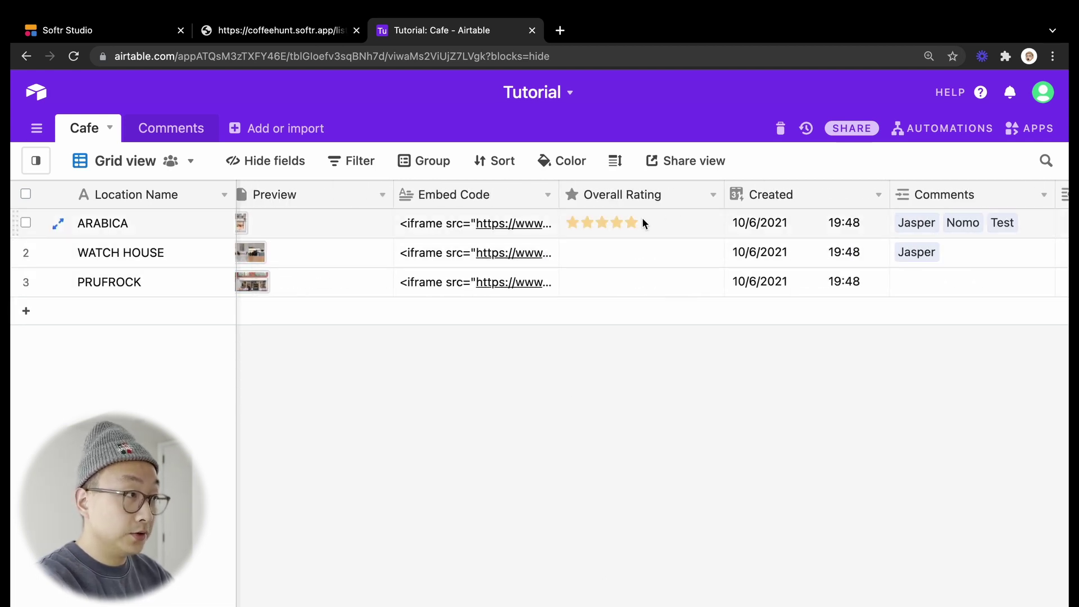
scroll(642, 217, right, 8)
click(860, 223)
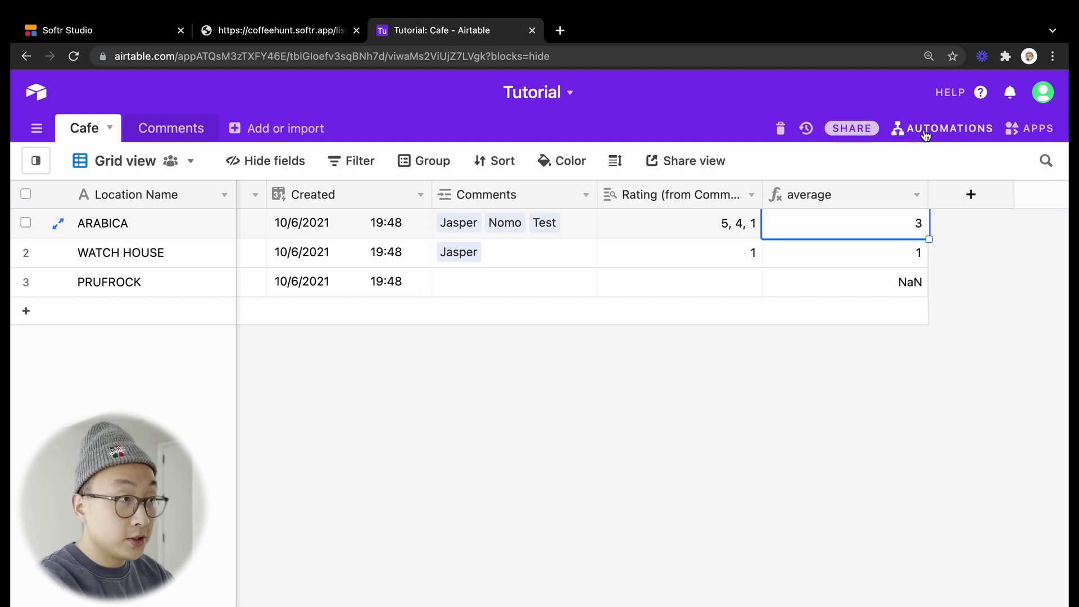
Step: Create a new automation with a 'When record updated' trigger
click(904, 128)
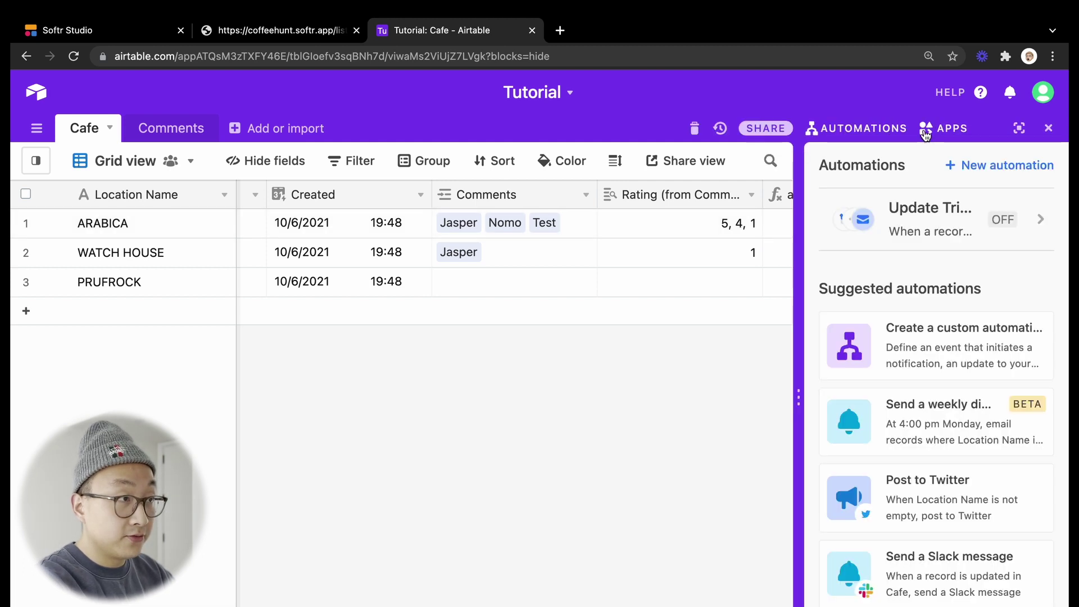
click(1007, 166)
click(330, 248)
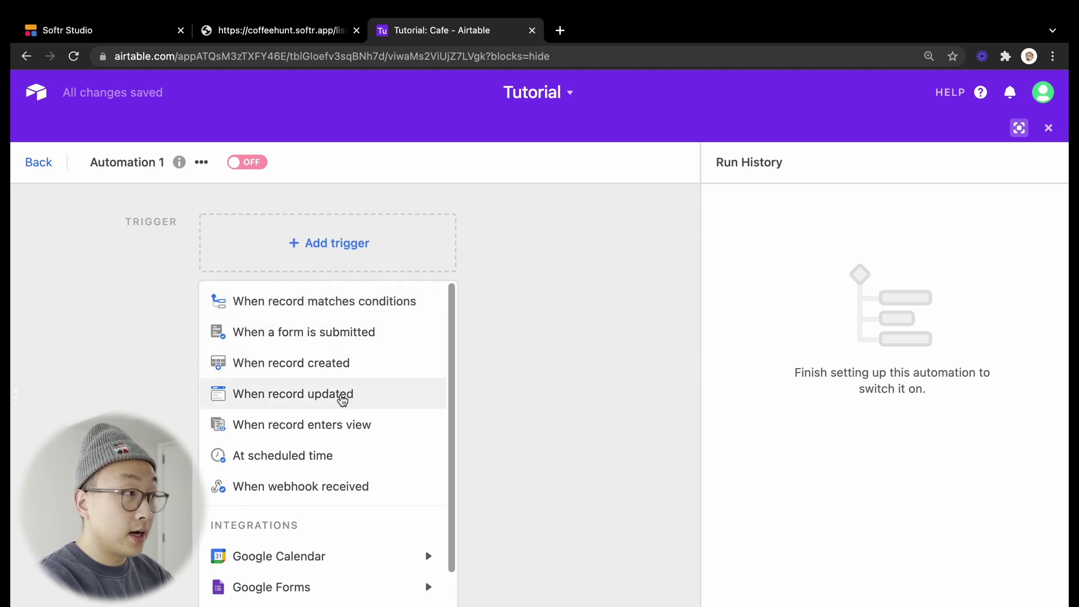
click(340, 397)
Step: Point the trigger at the Cafe table, watching only the average field, and run its test
click(820, 336)
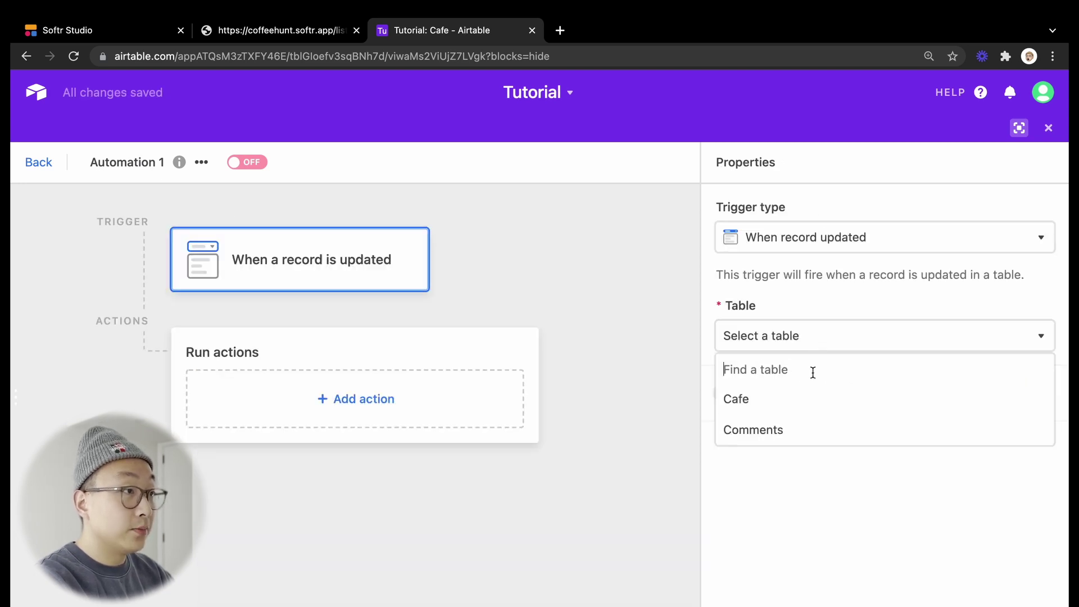
click(800, 398)
click(798, 422)
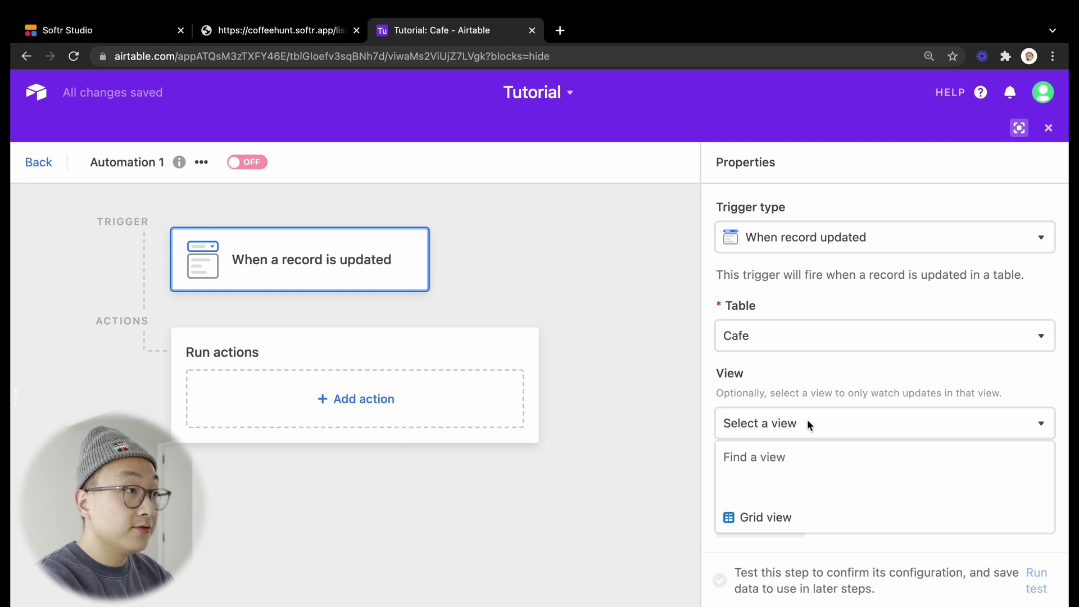
click(808, 420)
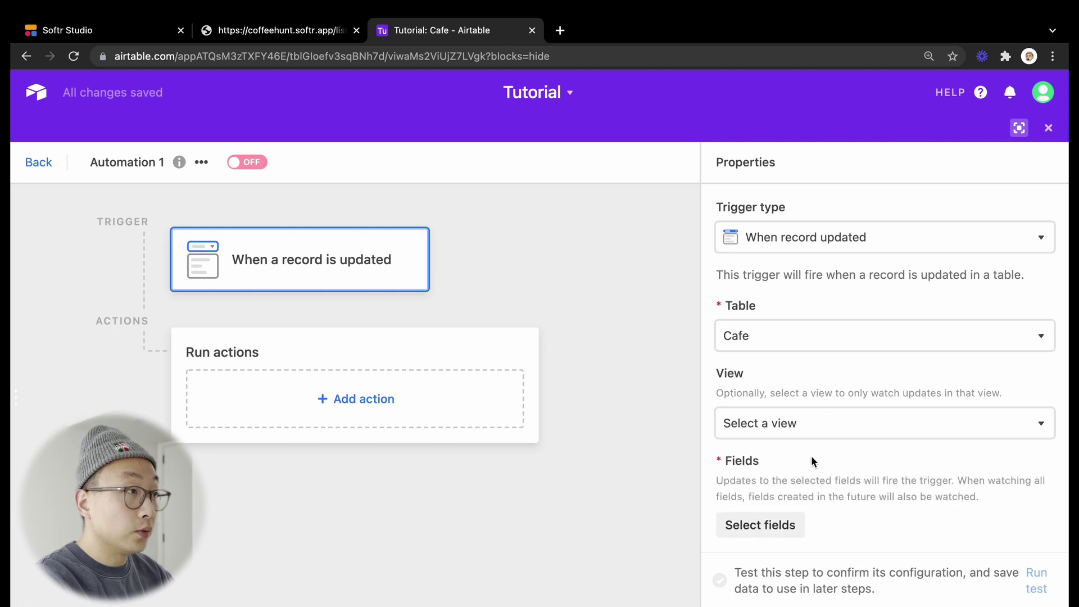
click(772, 532)
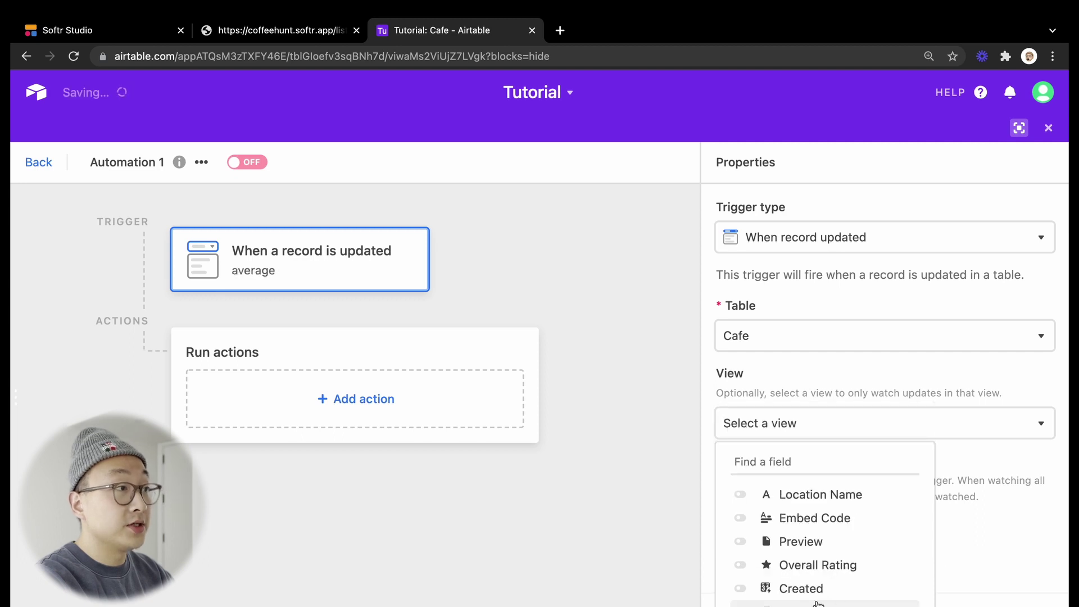
click(1010, 531)
scroll(973, 514, down, 1)
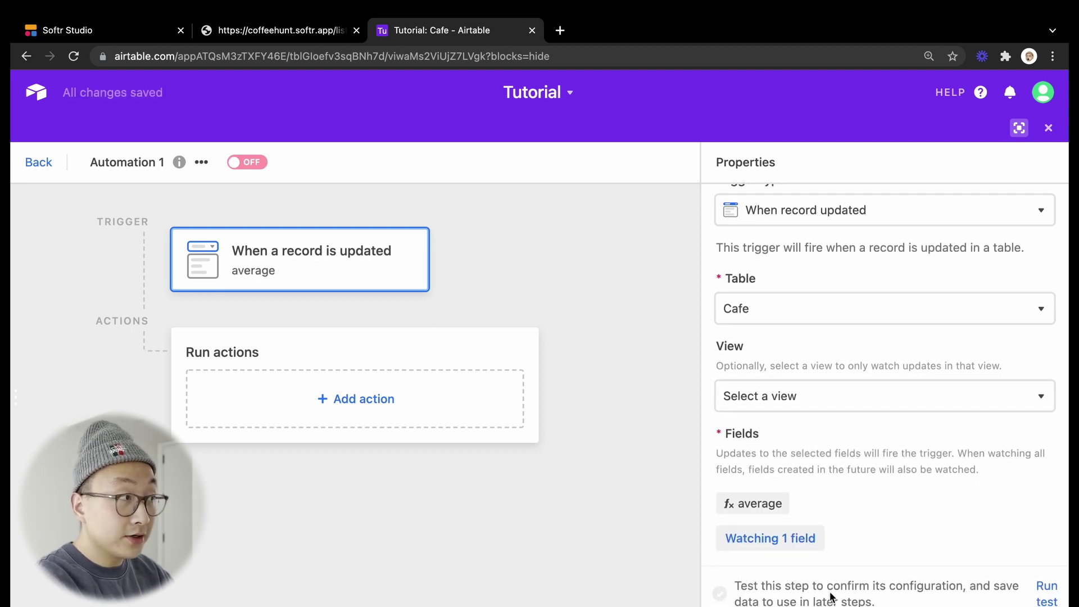
click(1046, 597)
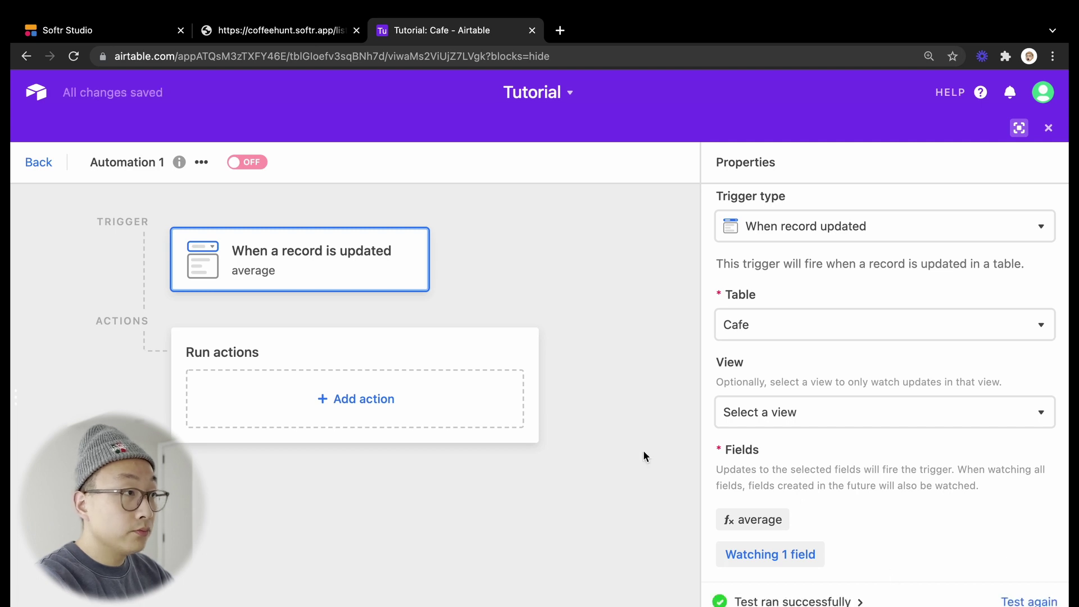
Step: Add an Update record action on the Cafe table using the triggering record's Airtable record ID
click(352, 409)
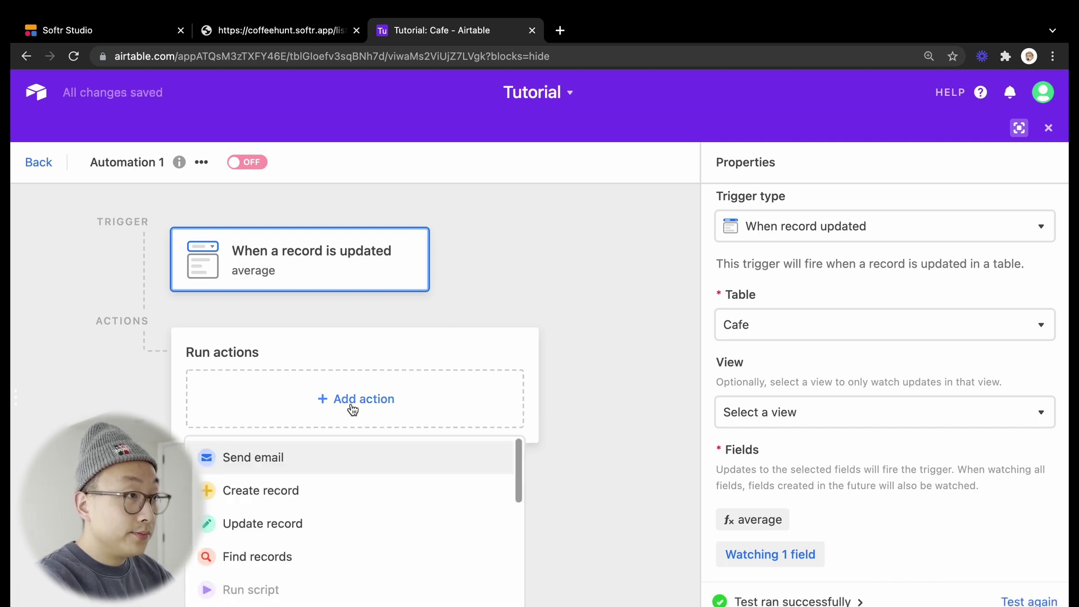
click(378, 525)
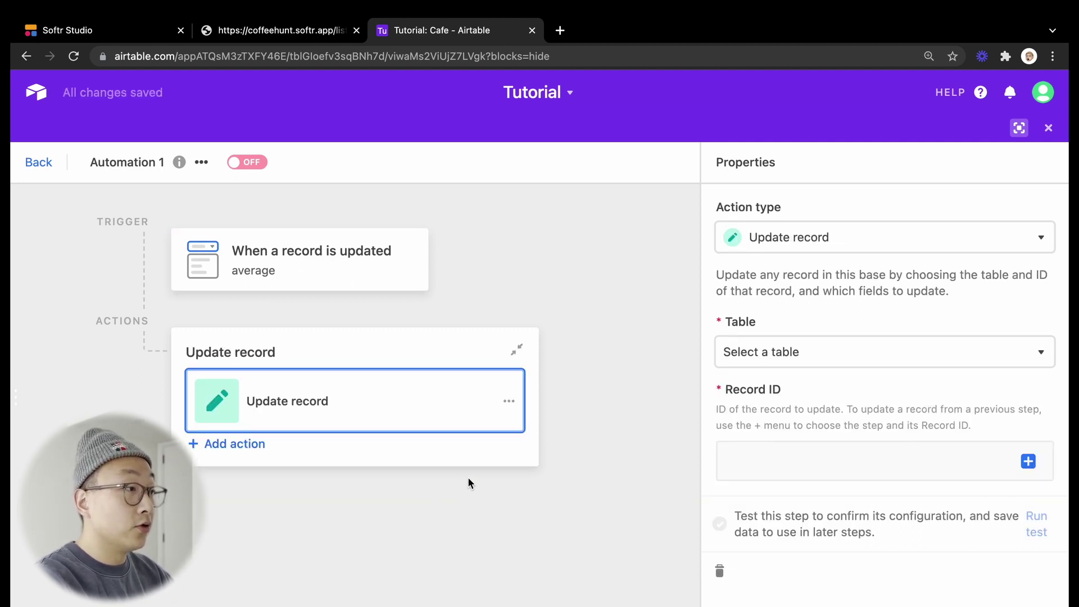
click(798, 355)
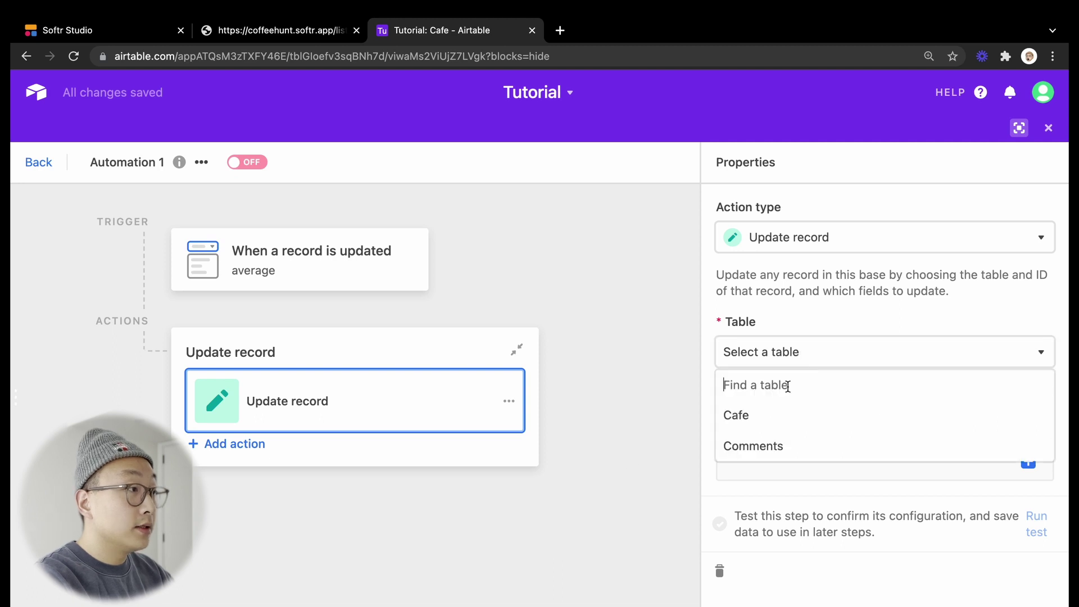
click(775, 415)
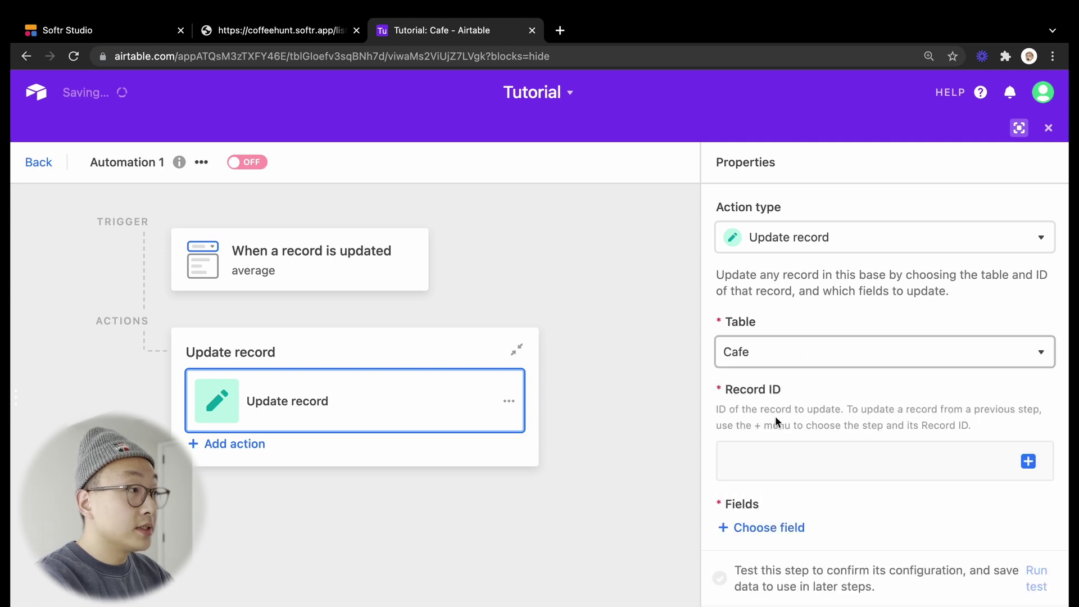
click(1028, 461)
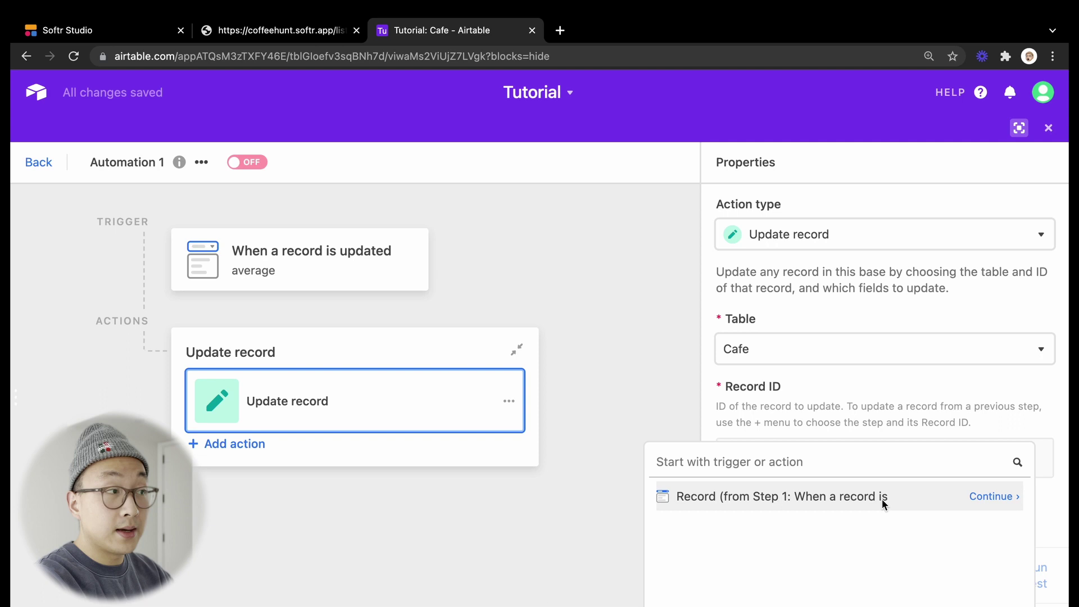
click(996, 497)
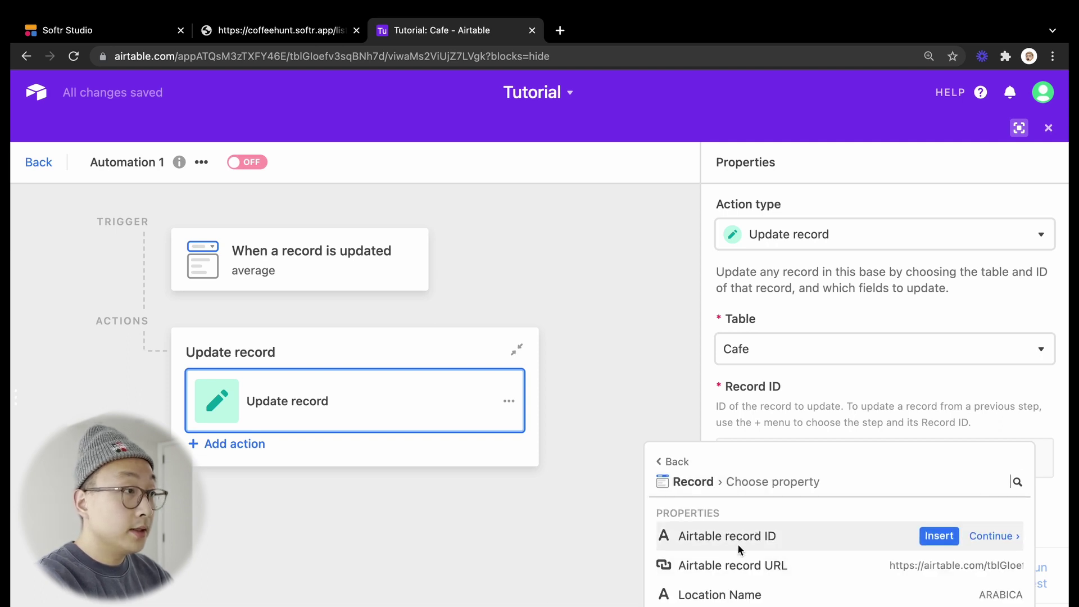
click(936, 537)
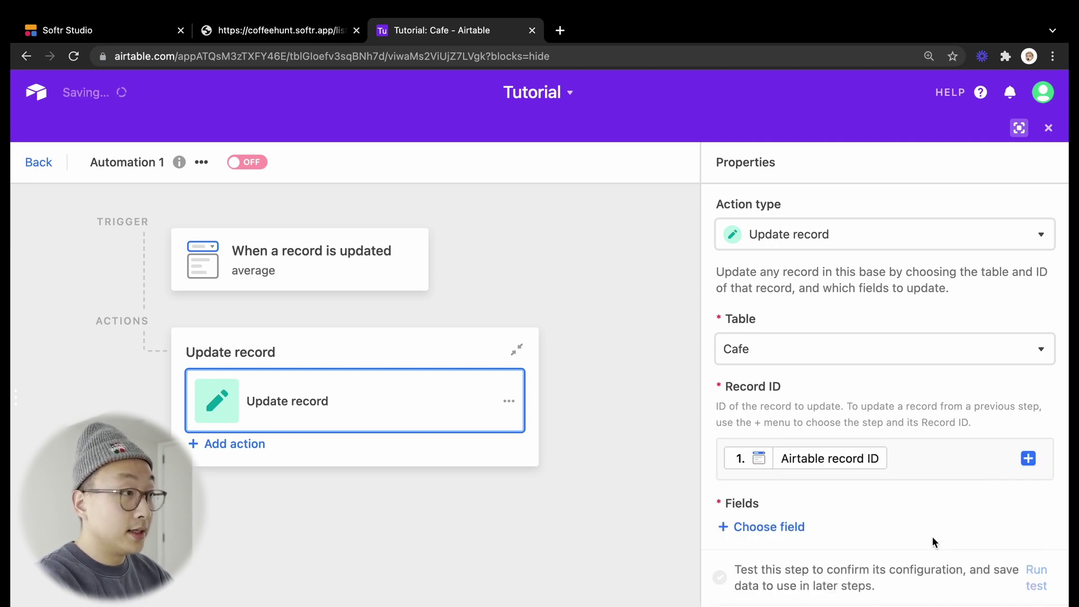
Step: Set Overall Rating to the trigger record's average value and test the update step
click(783, 529)
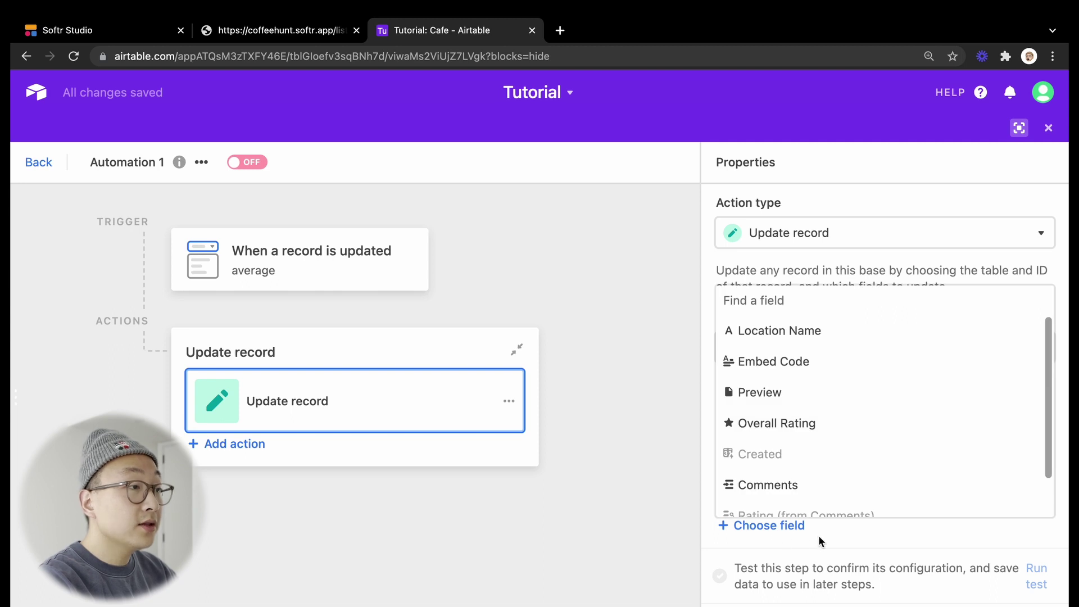
click(804, 430)
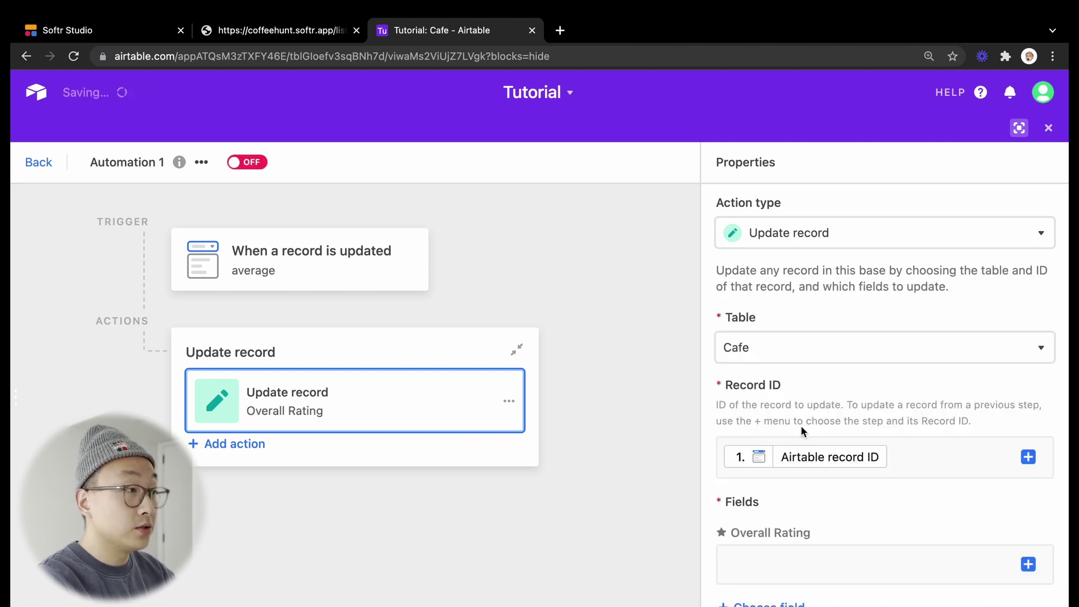
scroll(872, 525, down, 2)
click(1028, 483)
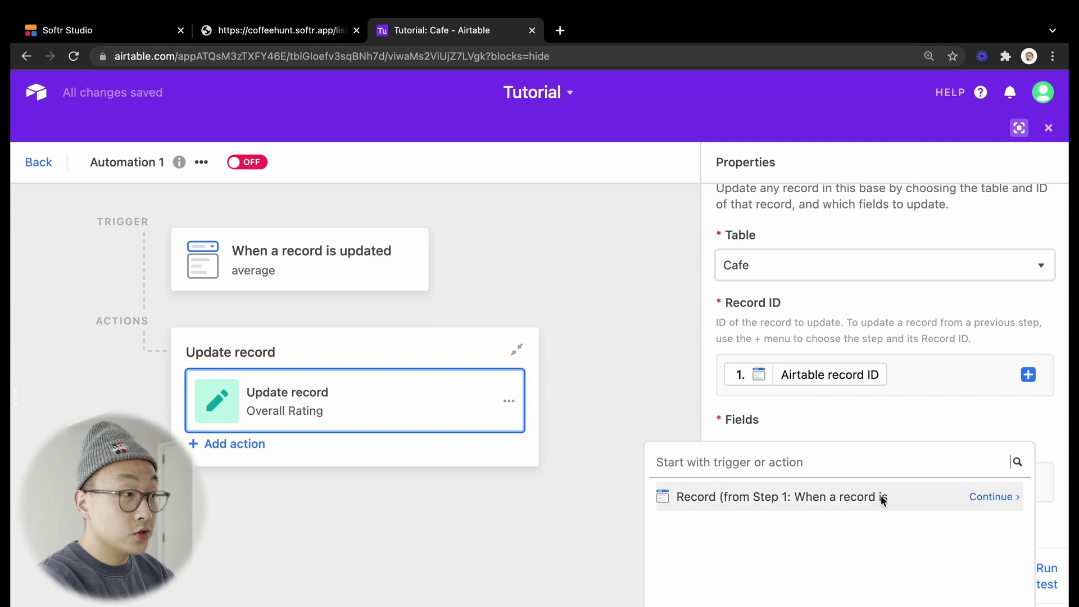
click(991, 497)
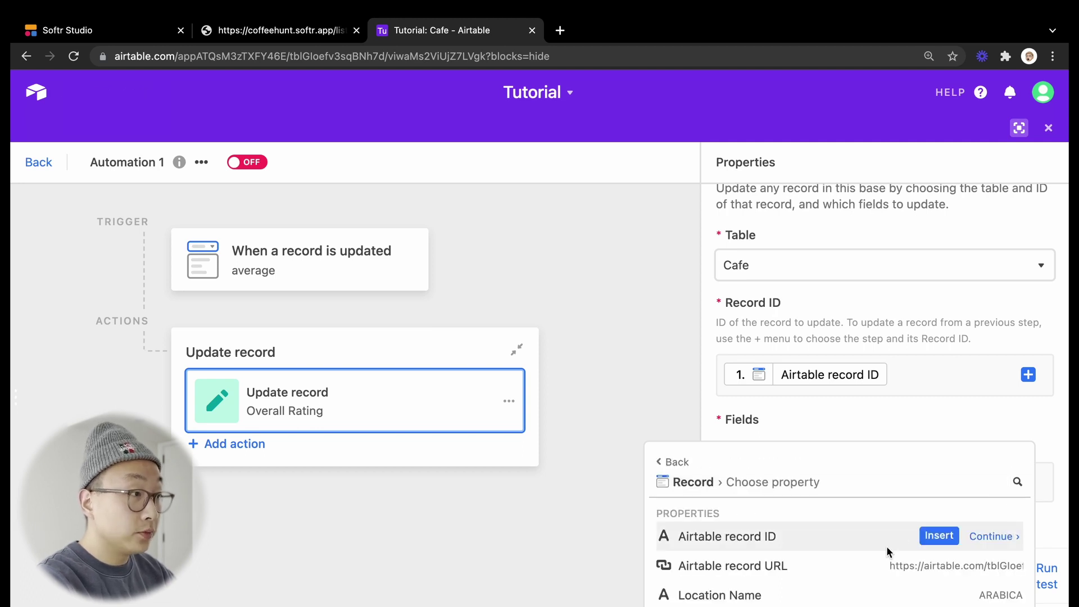
scroll(886, 545, down, 3)
scroll(883, 551, down, 3)
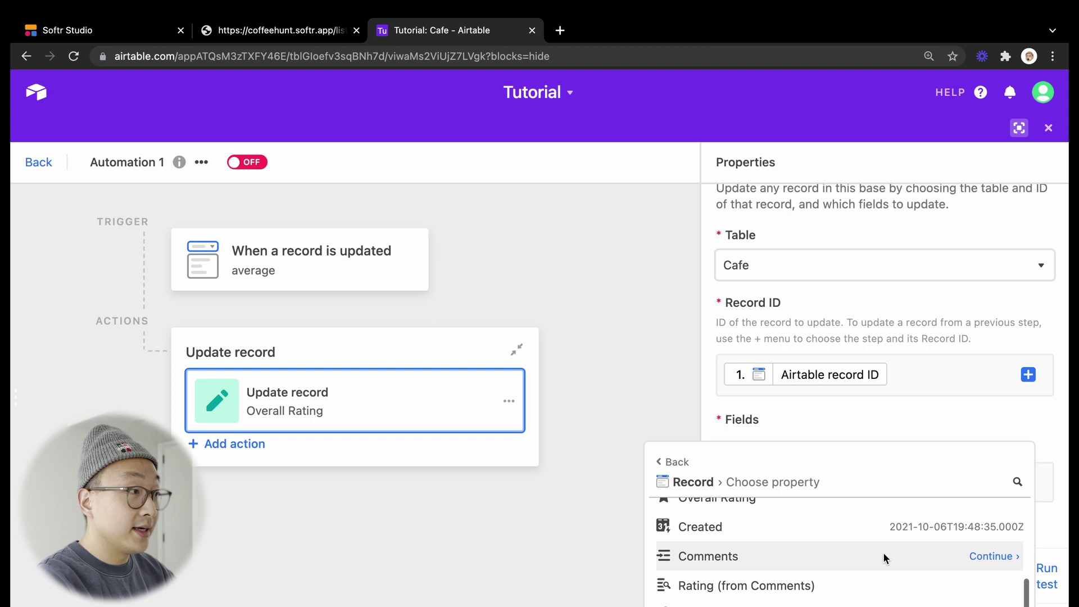
click(1002, 579)
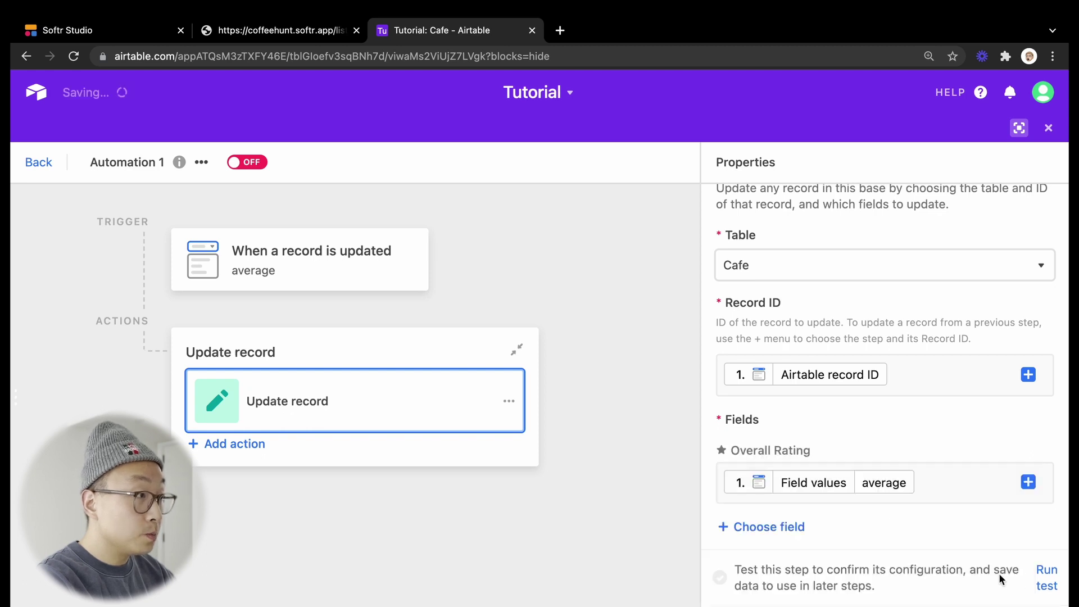
click(1053, 587)
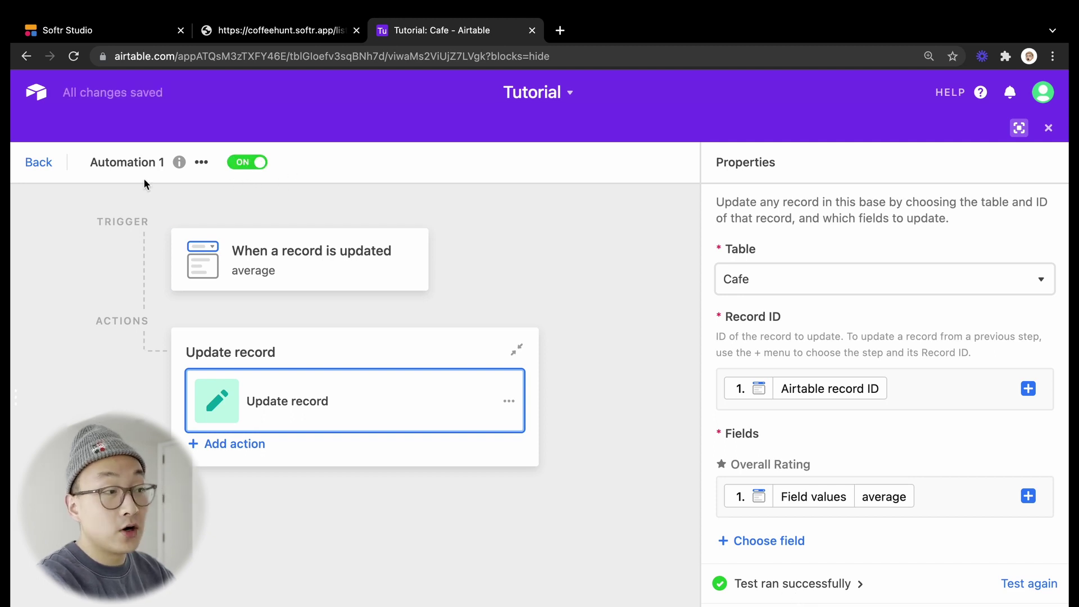
click(42, 167)
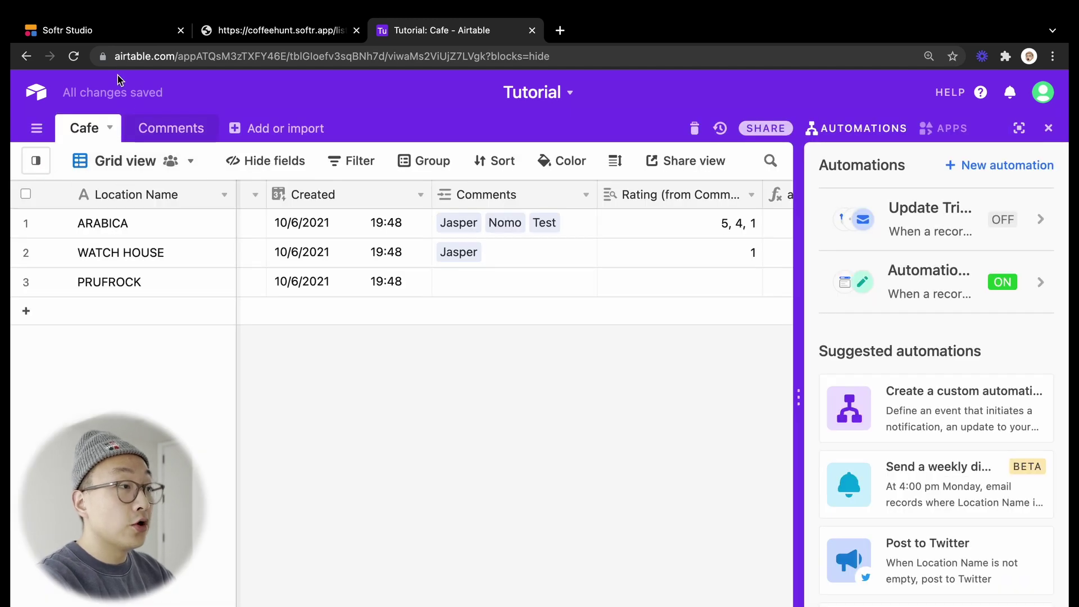
Step: In Softr Studio, check the details block's Overall Rating field uses Rating type with Overall Rating content
click(98, 32)
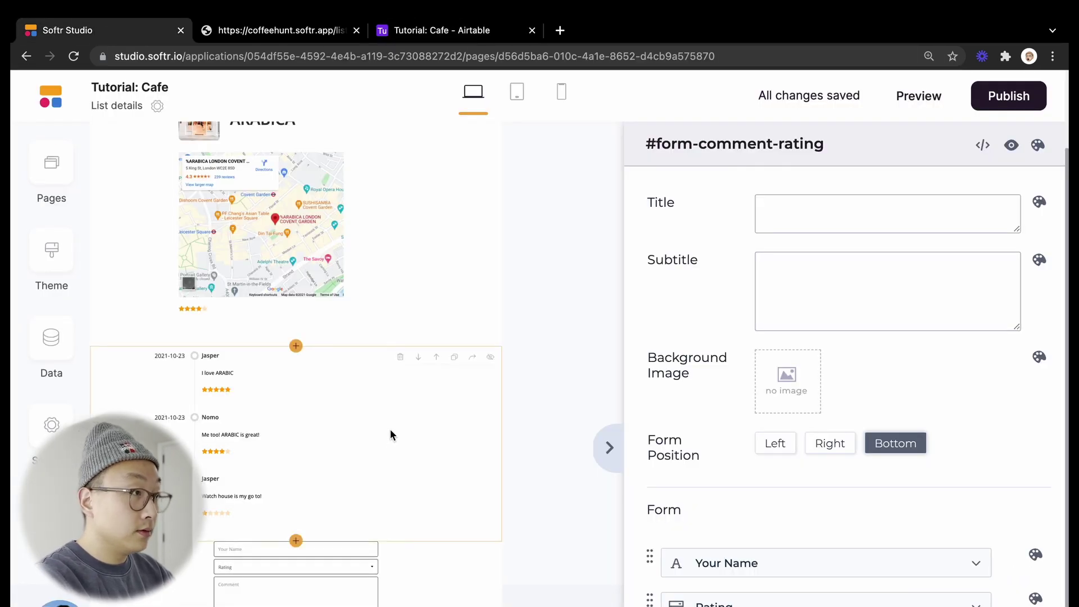
click(298, 319)
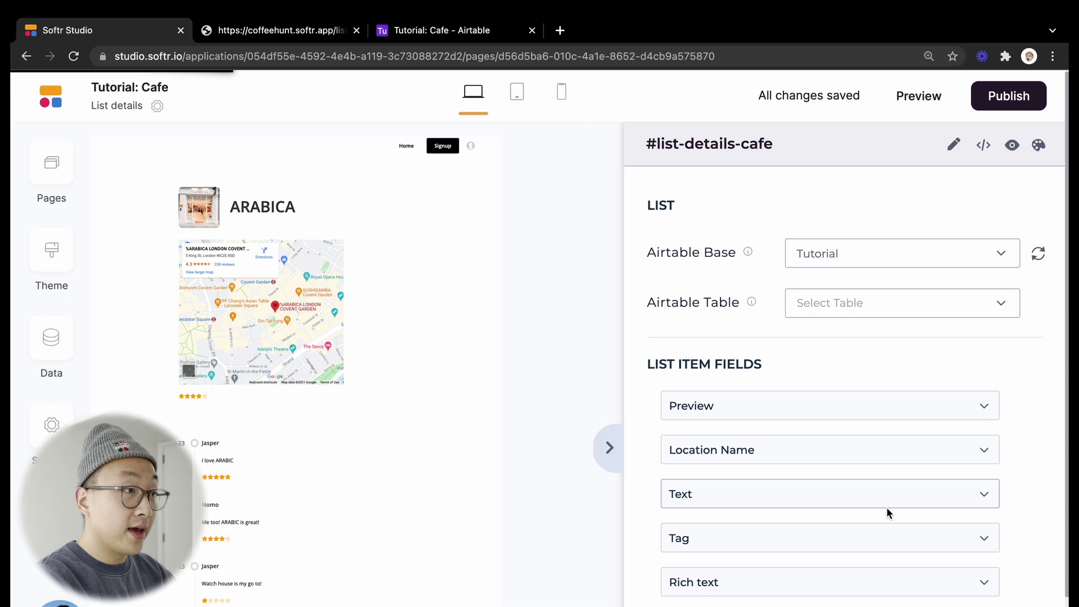
scroll(877, 507, down, 3)
click(836, 500)
scroll(844, 523, down, 2)
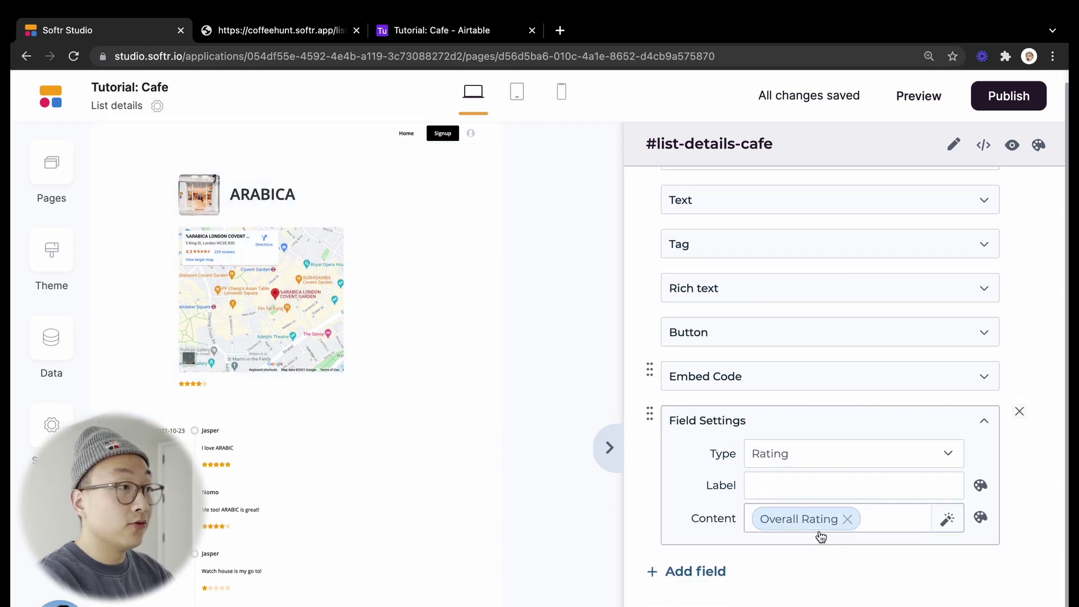
scroll(502, 514, down, 2)
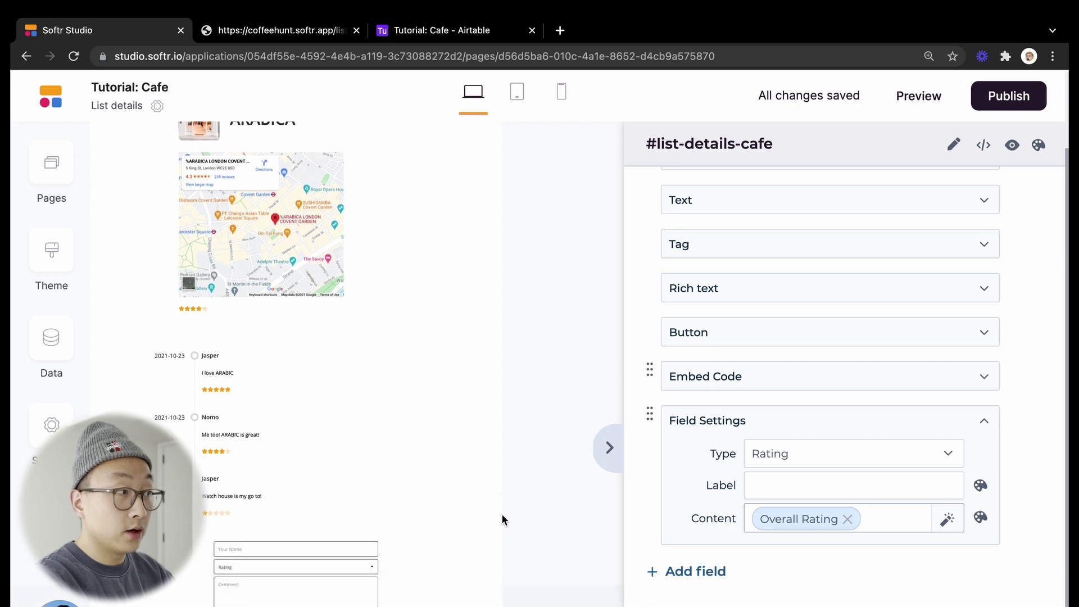
Step: Publish the Softr app and open the live site
click(1010, 96)
click(961, 429)
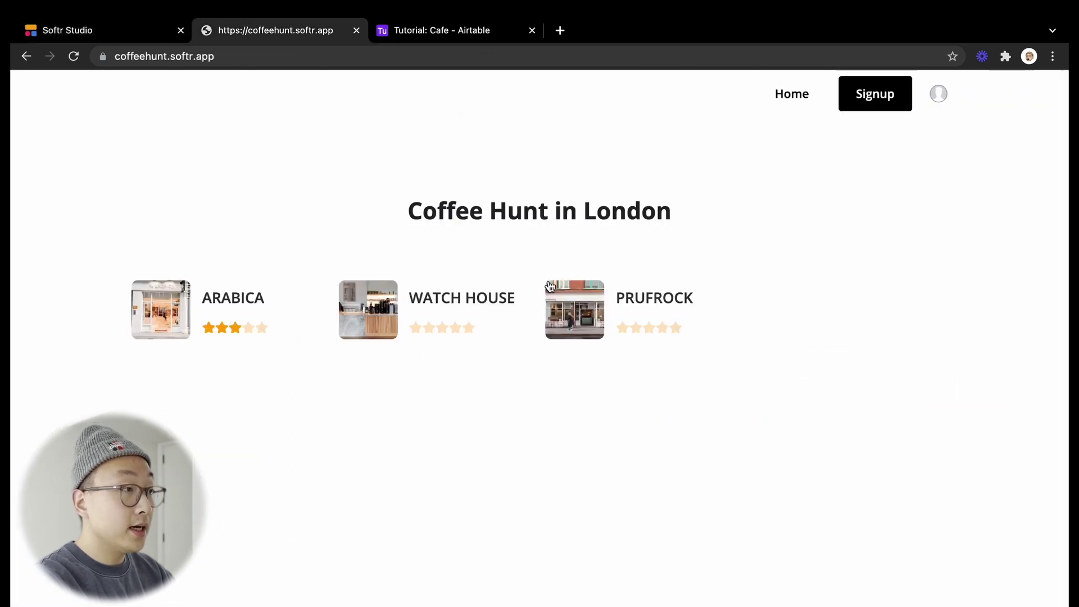
scroll(413, 290, down, 10)
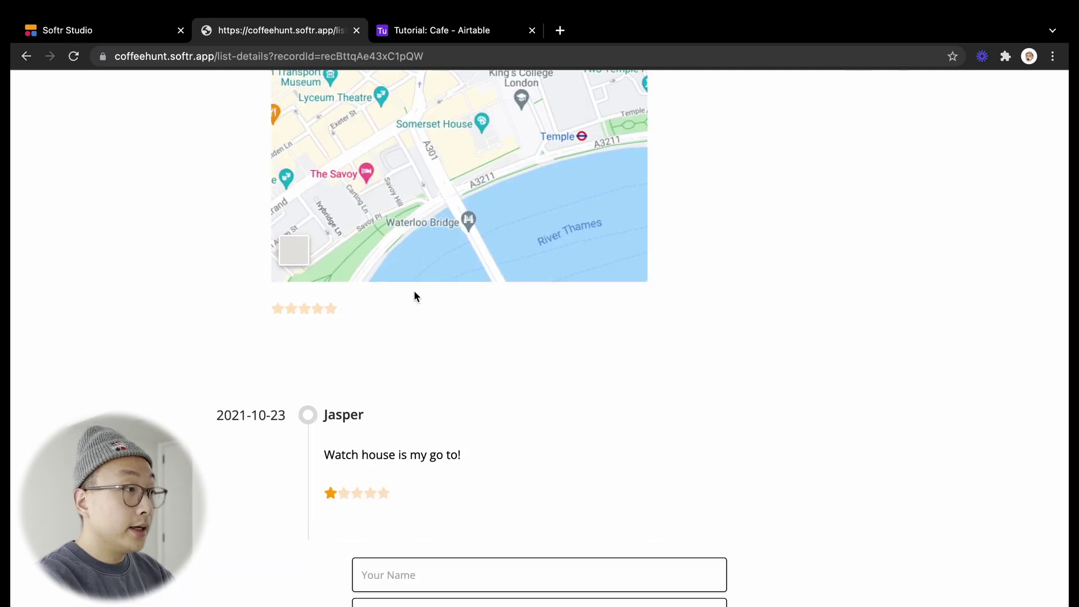
Step: Post a 5-star review for Watch House using a saved reviewer name and check its 3-star average
click(408, 392)
click(397, 439)
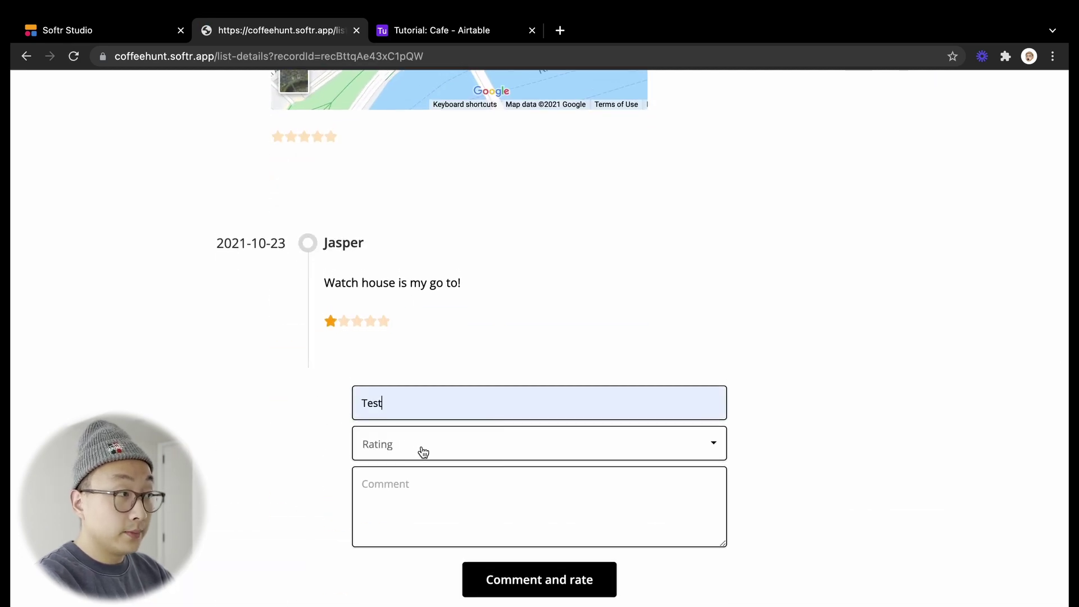
click(422, 450)
click(529, 587)
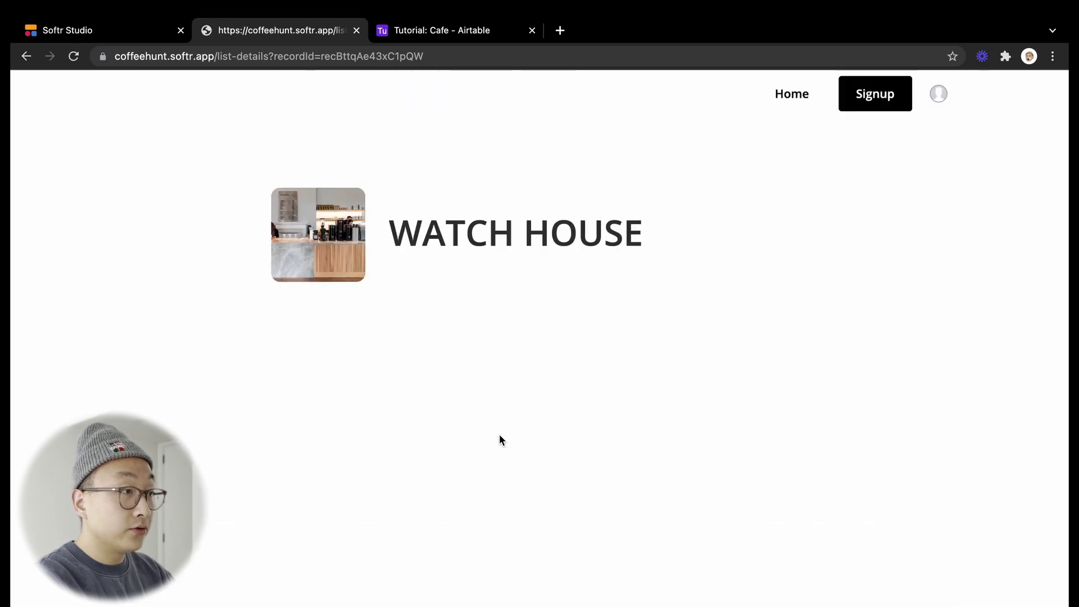
scroll(499, 436, down, 10)
scroll(499, 436, down, 2)
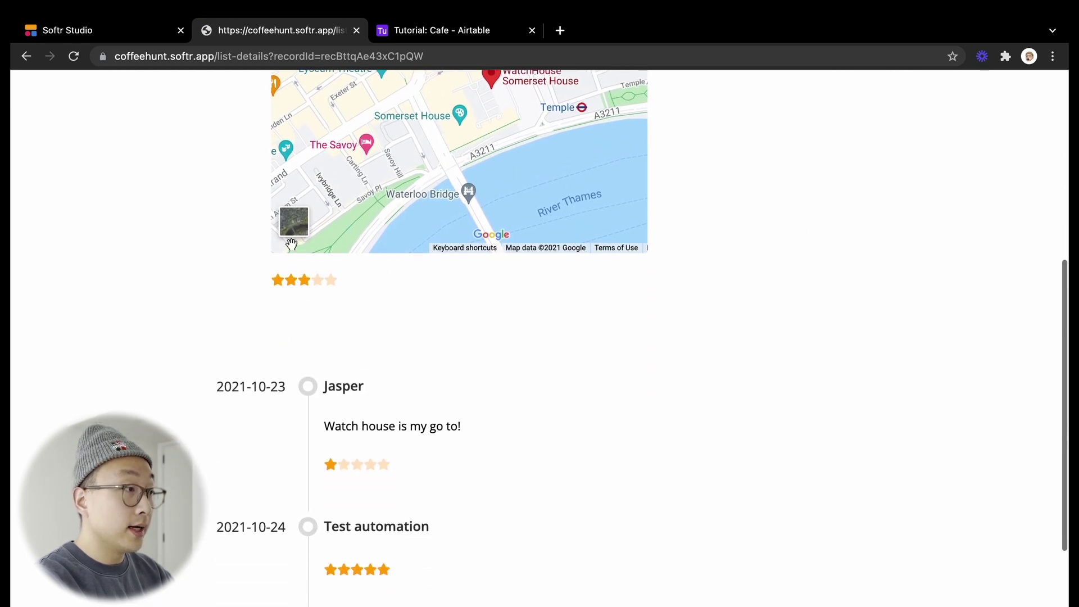
scroll(428, 335, down, 3)
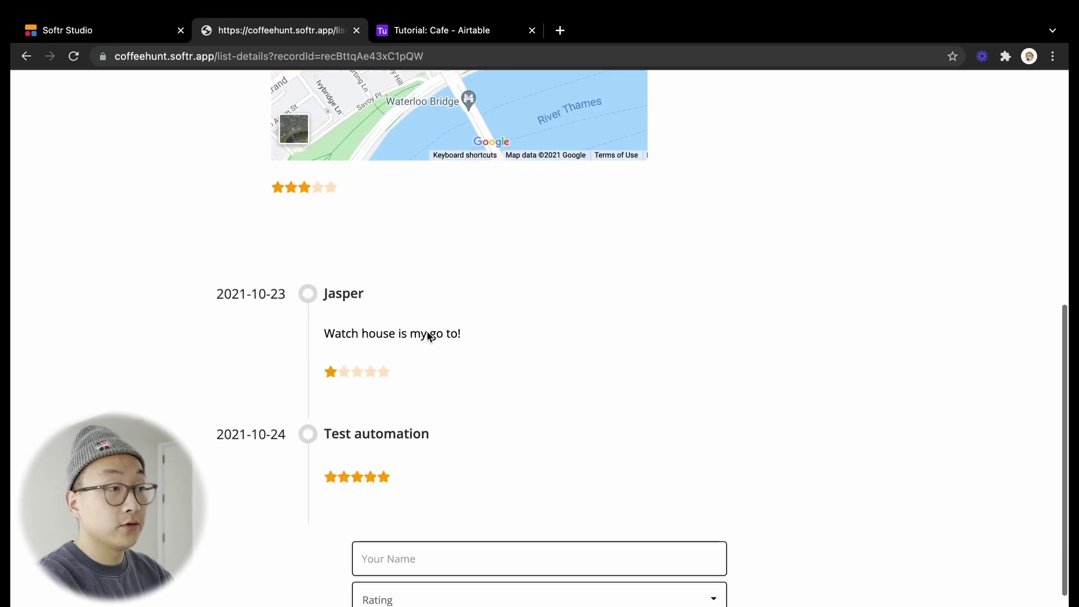